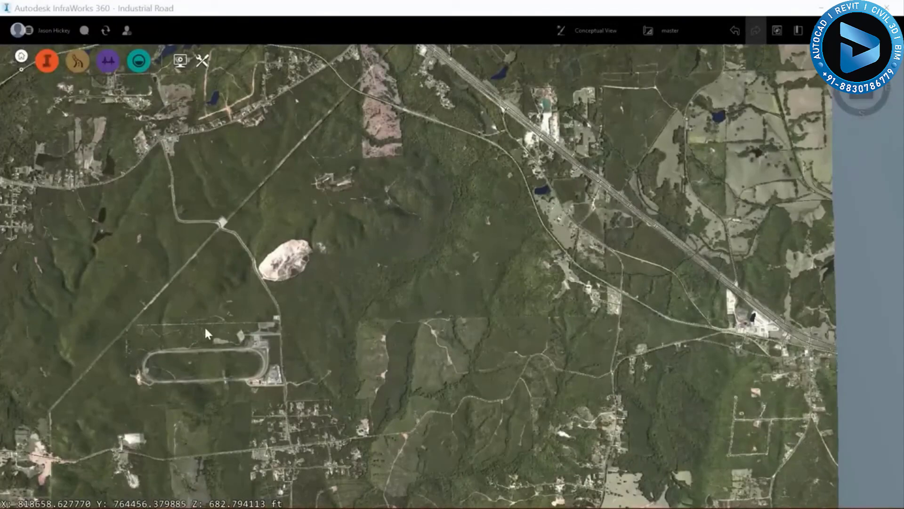
# Step: Examine the site between the divided highway and the oval track to judge where a new road can run
pyautogui.scroll(5, 508, 129)
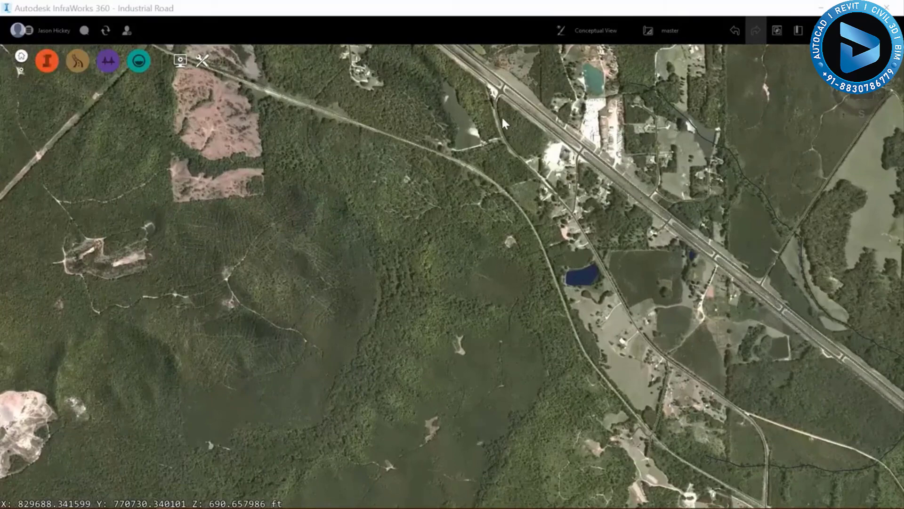
pyautogui.scroll(3, 509, 150)
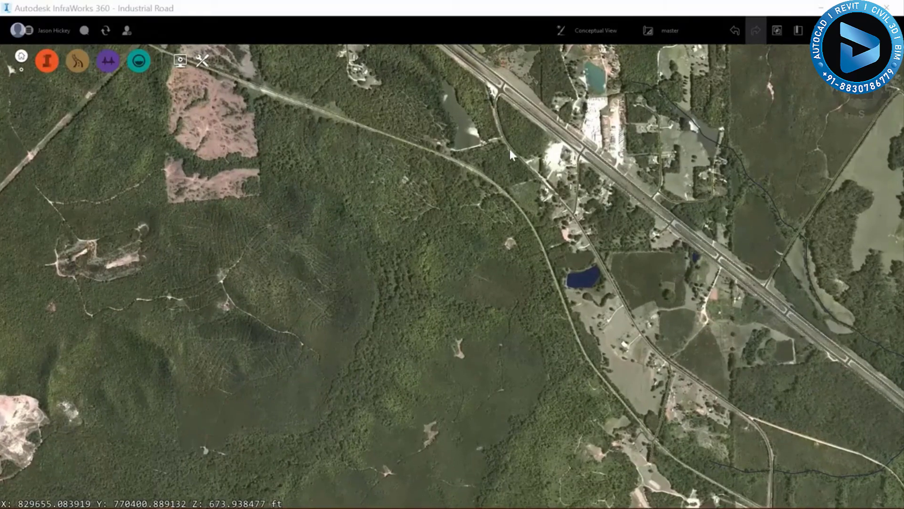
pyautogui.scroll(2, 505, 134)
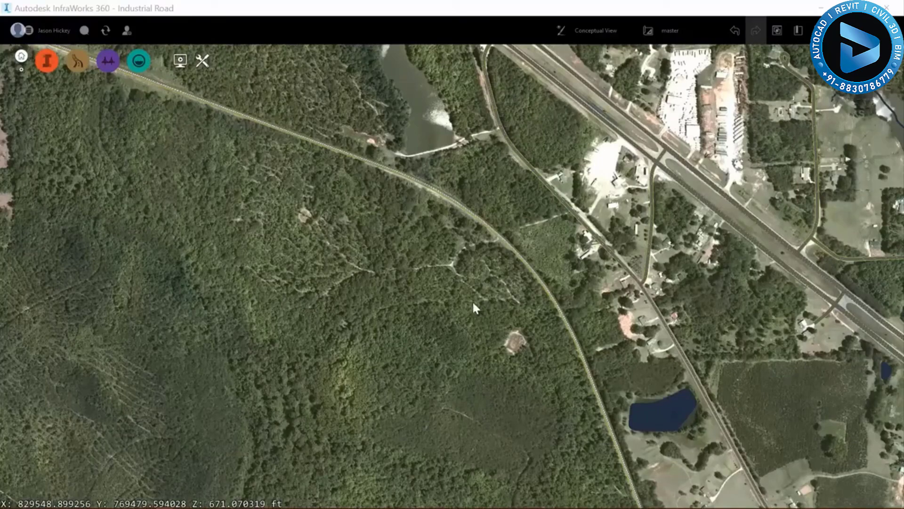
pyautogui.scroll(-1, 507, 281)
pyautogui.scroll(-3, 512, 257)
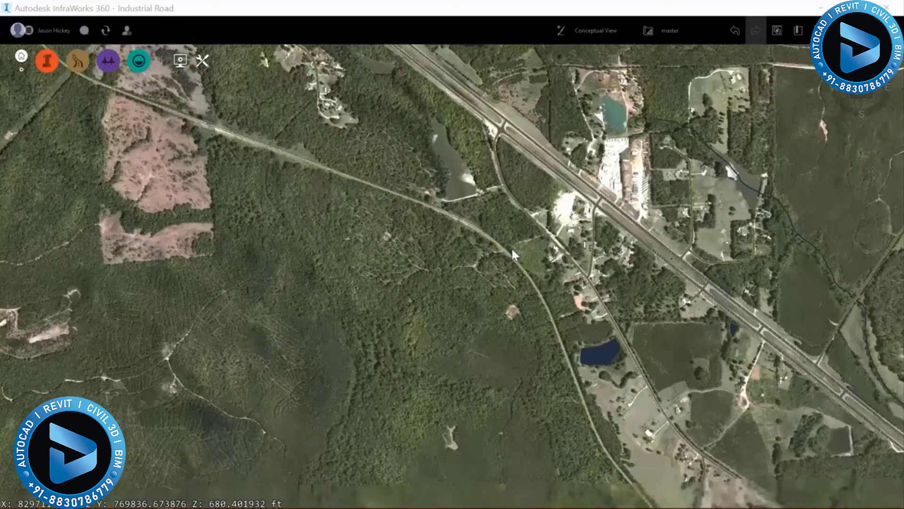
pyautogui.scroll(-3, 512, 252)
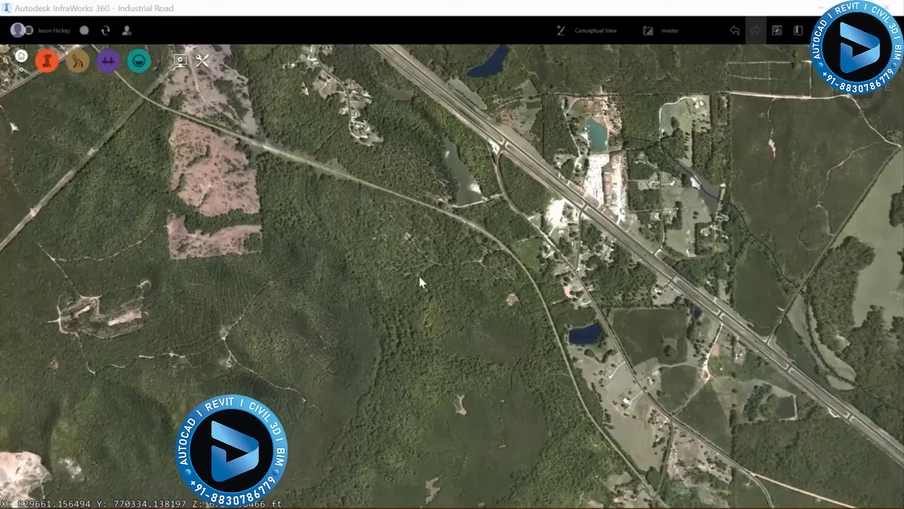
pyautogui.scroll(-3, 524, 184)
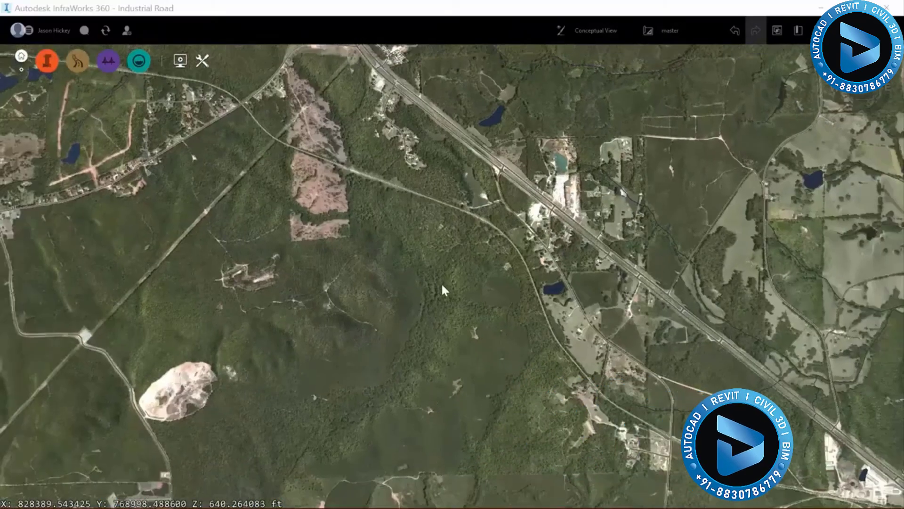
pyautogui.moveTo(442, 288); pyautogui.dragTo(481, 113)
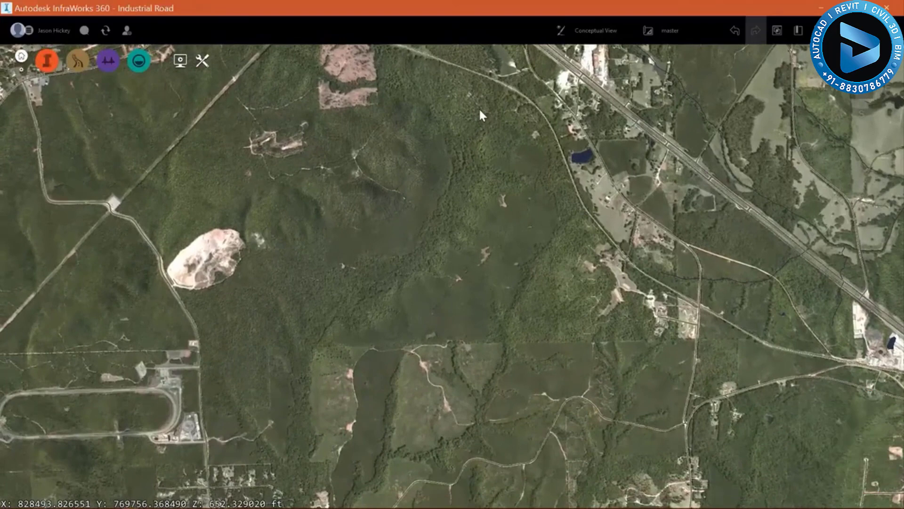
# Step: Start a component road with the Two Lanes assembly, placing its first point on the existing road just southeast of the pond
pyautogui.click(80, 63)
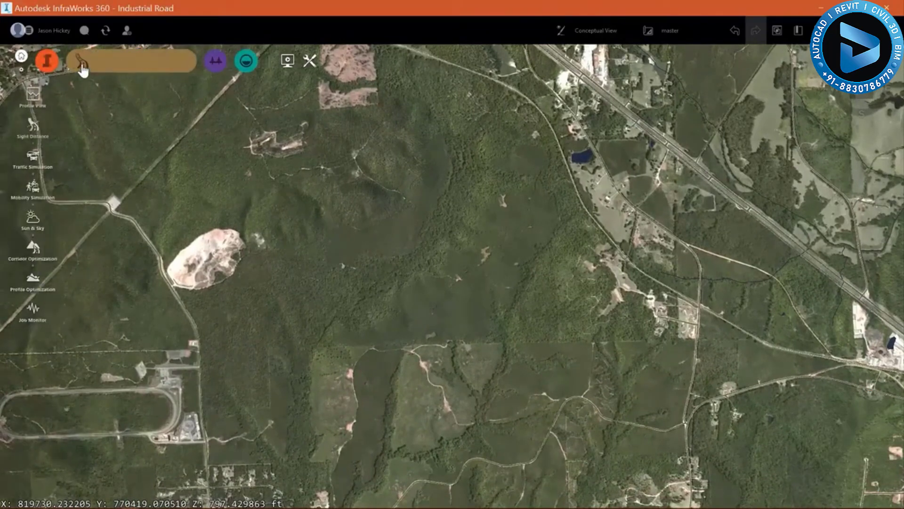
pyautogui.click(150, 62)
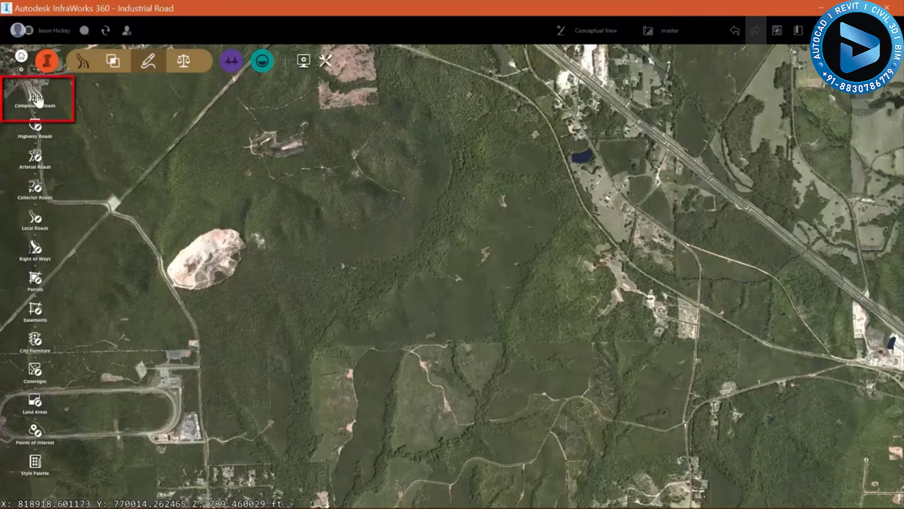
pyautogui.click(35, 99)
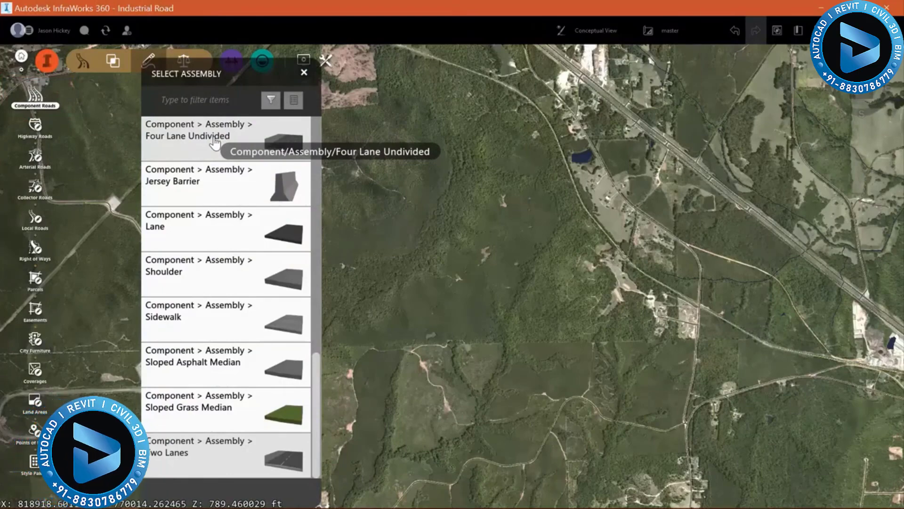
pyautogui.click(208, 460)
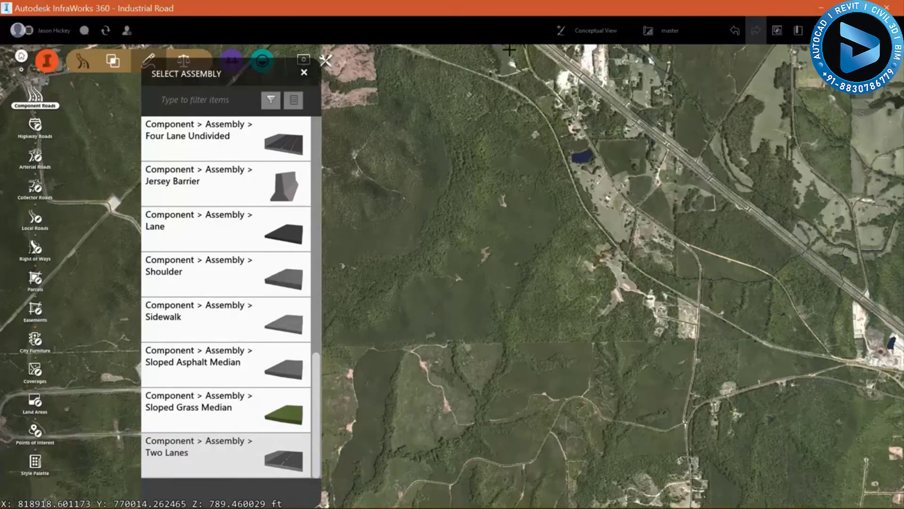
pyautogui.scroll(5, 533, 75)
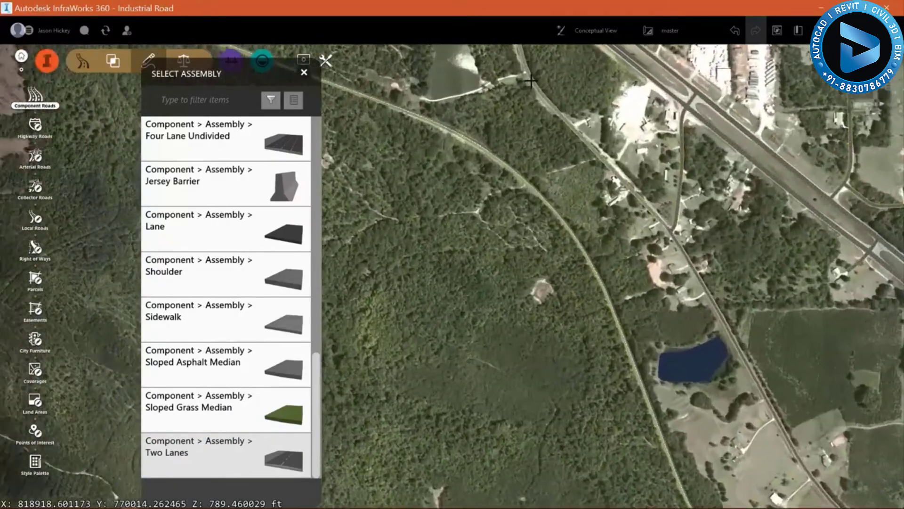
pyautogui.scroll(4, 544, 89)
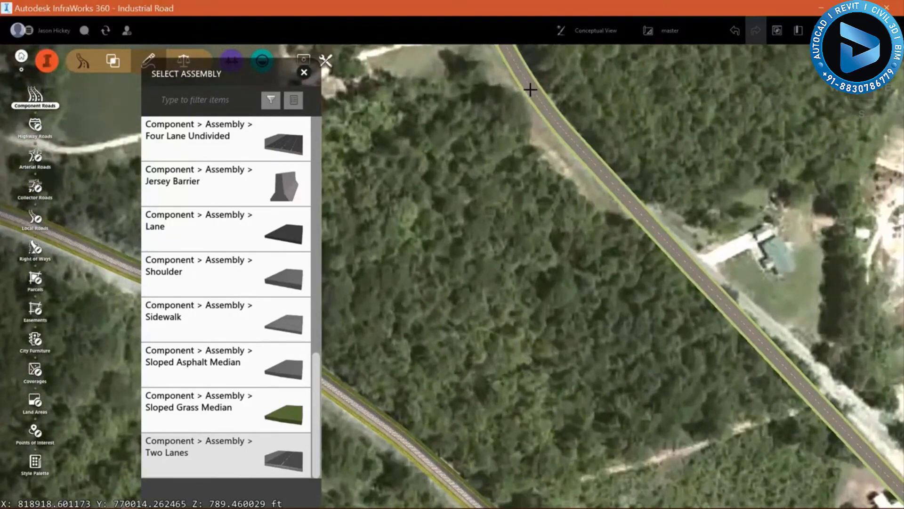
pyautogui.click(533, 90)
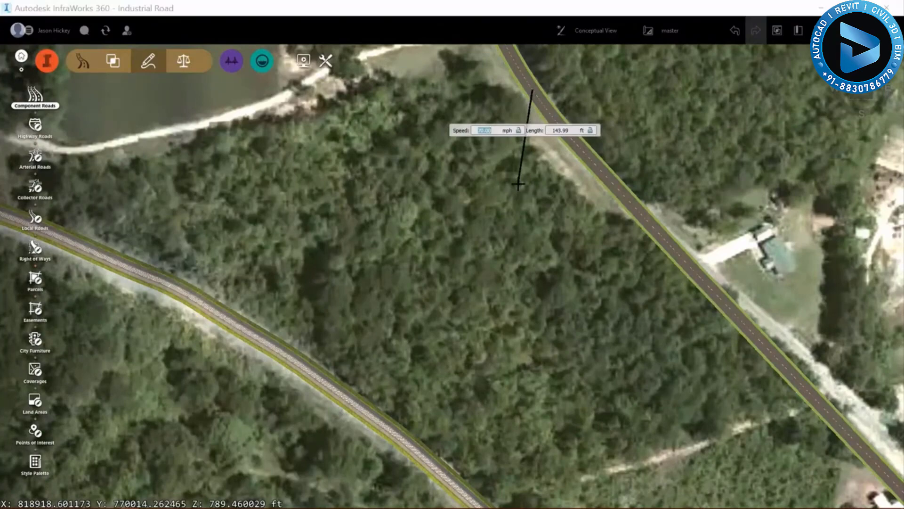
# Step: Set the road's design speed to 45 mph and place the next two alignment points, curving southwest across the railroad
pyautogui.scroll(-5, 542, 185)
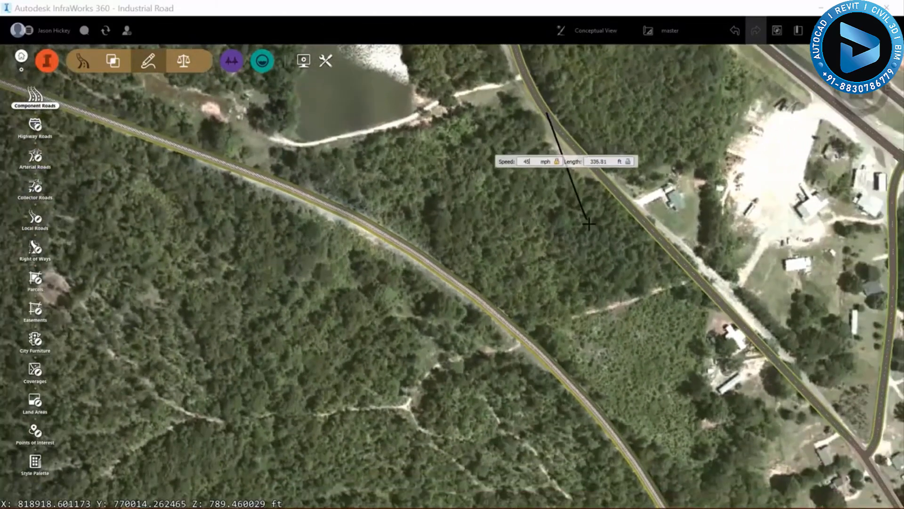
pyautogui.click(613, 243)
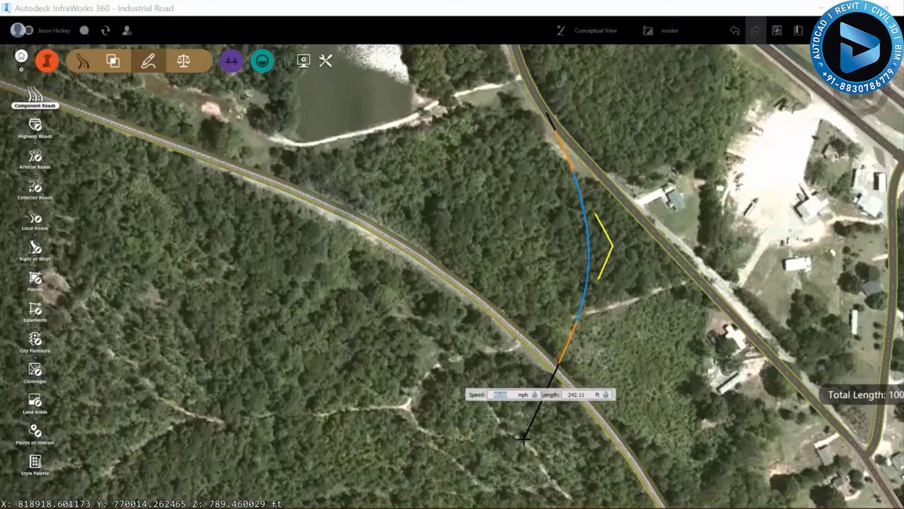
pyautogui.click(512, 488)
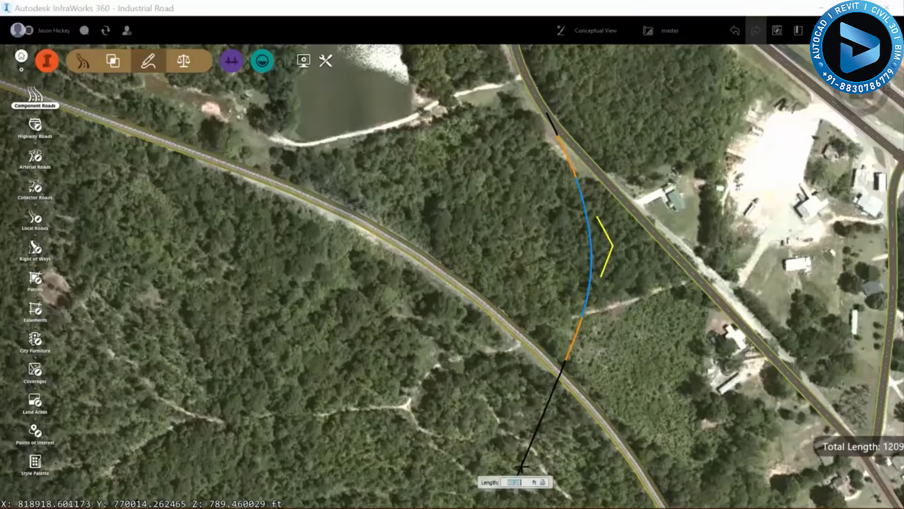
# Step: Extend the road alignment with two more points, running southwest through the forest and then south toward the clearing east of the oval track
pyautogui.scroll(-3, 579, 339)
pyautogui.scroll(-5, 653, 214)
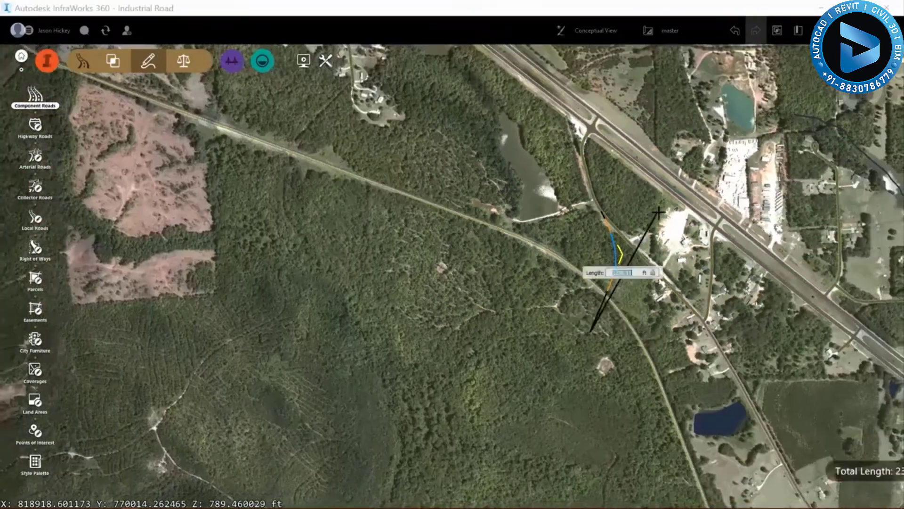
pyautogui.scroll(-5, 659, 188)
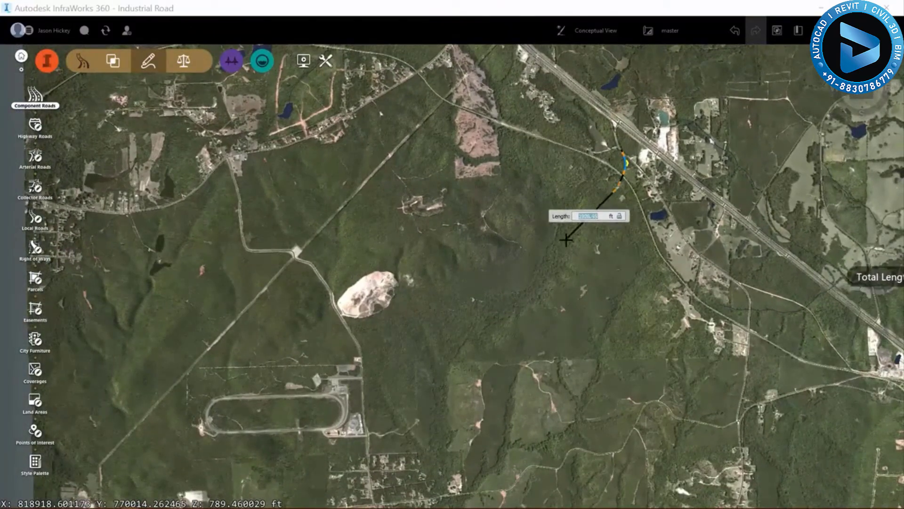
pyautogui.click(518, 277)
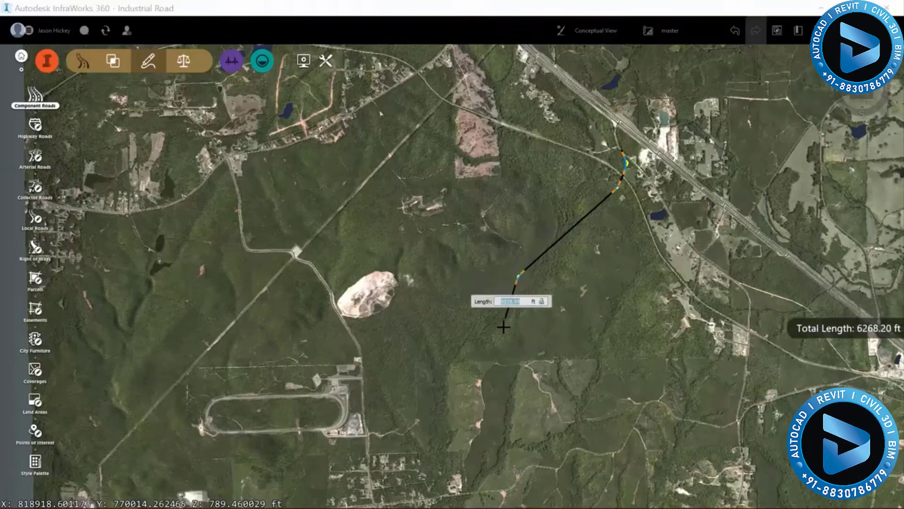
pyautogui.click(474, 419)
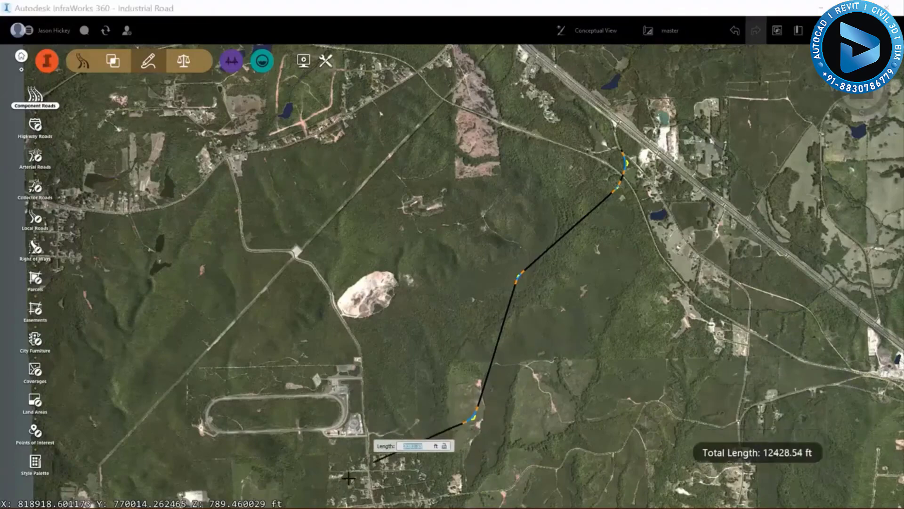
# Step: End the road at the existing road beside the oval track's southeast corner and set its function to Local
pyautogui.scroll(3, 365, 435)
pyautogui.scroll(3, 371, 435)
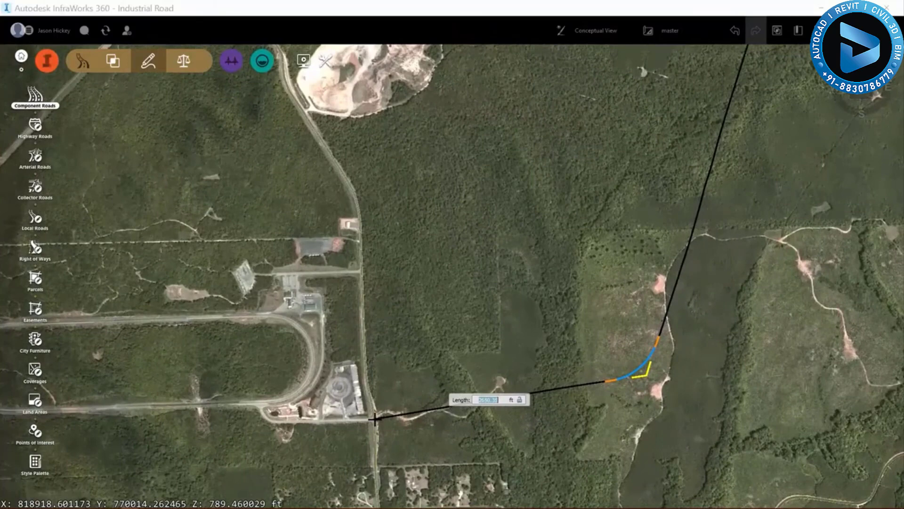
pyautogui.rightClick(375, 418)
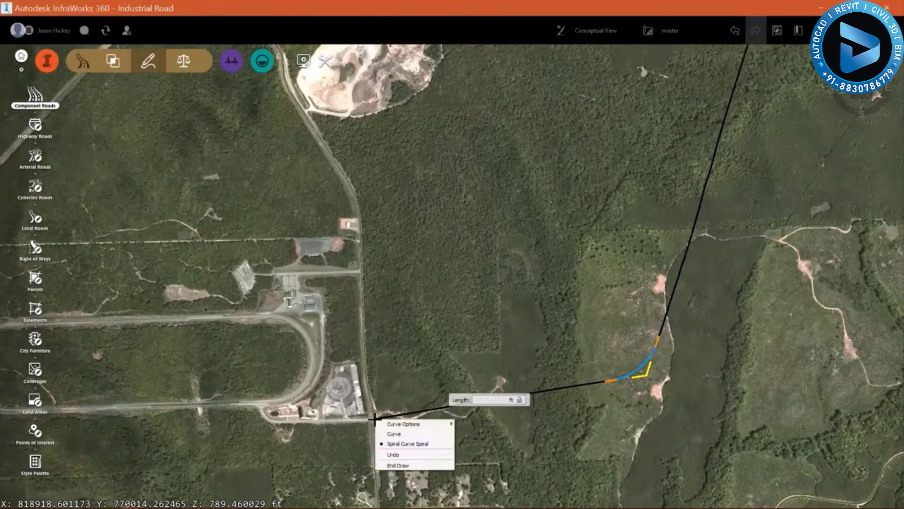
pyautogui.click(397, 465)
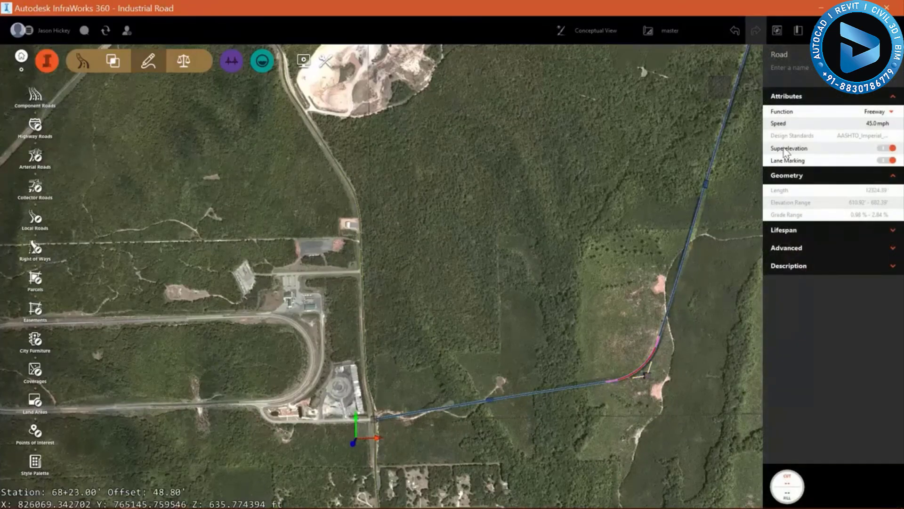
pyautogui.click(890, 116)
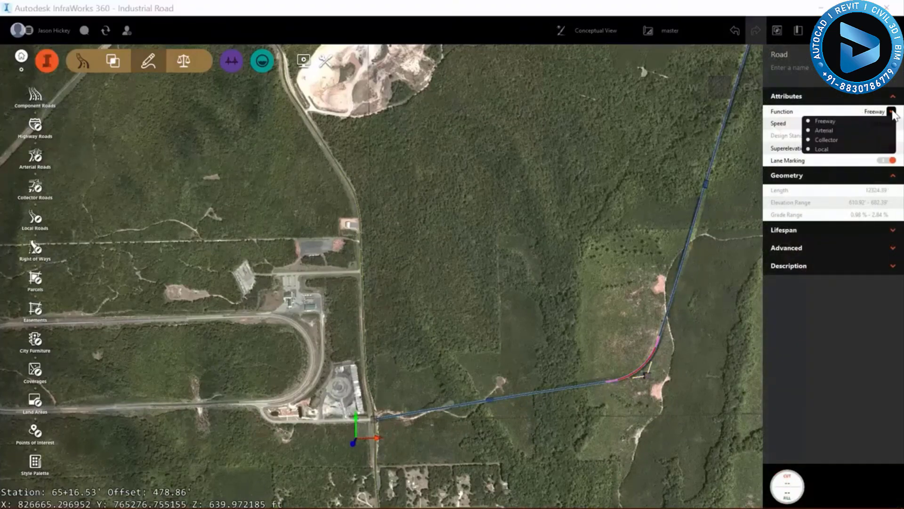
pyautogui.click(832, 150)
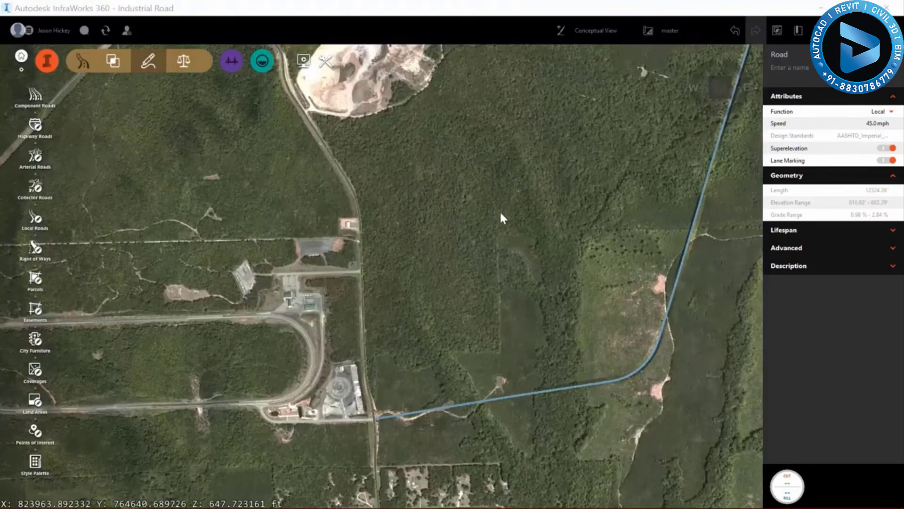
# Step: Show the new road's roadside grading and set its grading method to Fixed Slope
pyautogui.scroll(5, 506, 404)
pyautogui.scroll(5, 546, 363)
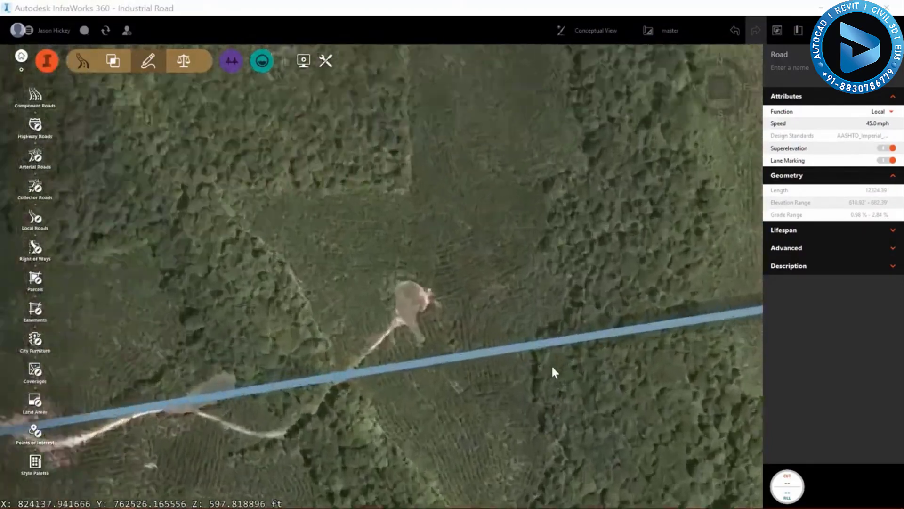
pyautogui.scroll(5, 561, 336)
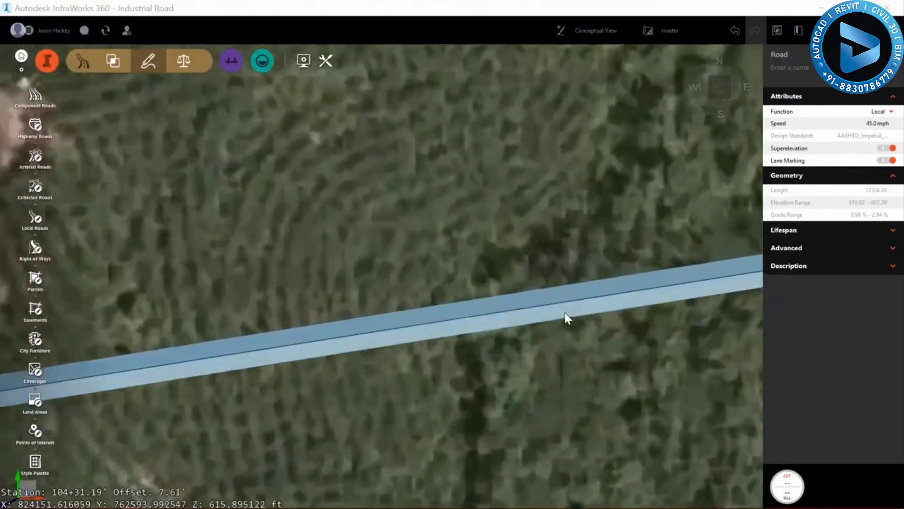
pyautogui.scroll(2, 589, 325)
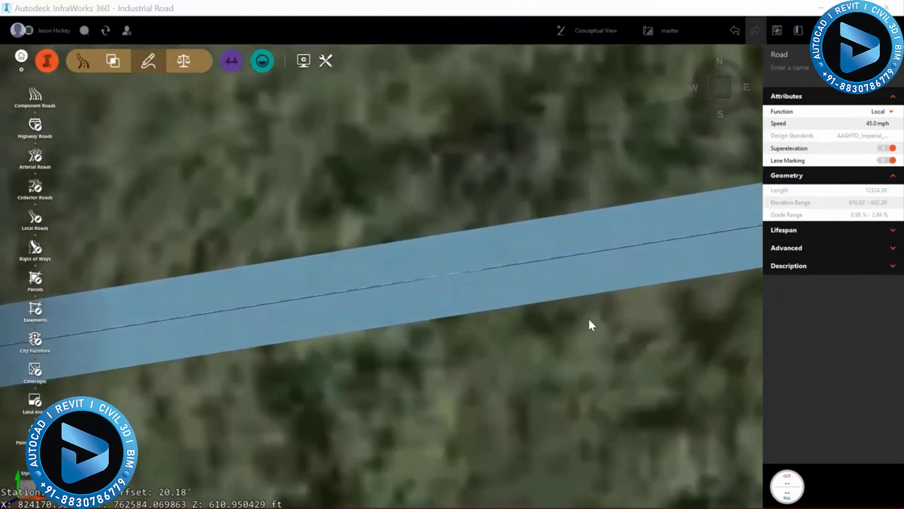
pyautogui.rightClick(587, 317)
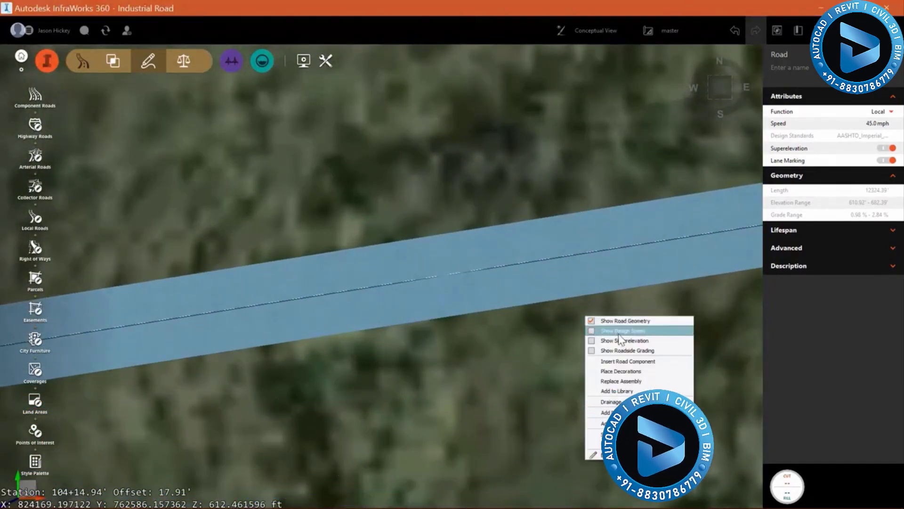
pyautogui.click(593, 354)
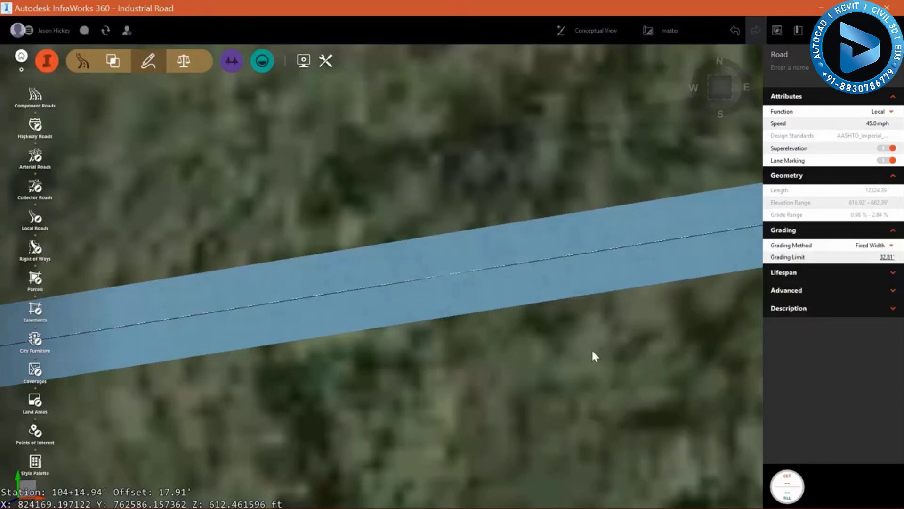
pyautogui.click(891, 245)
pyautogui.click(827, 257)
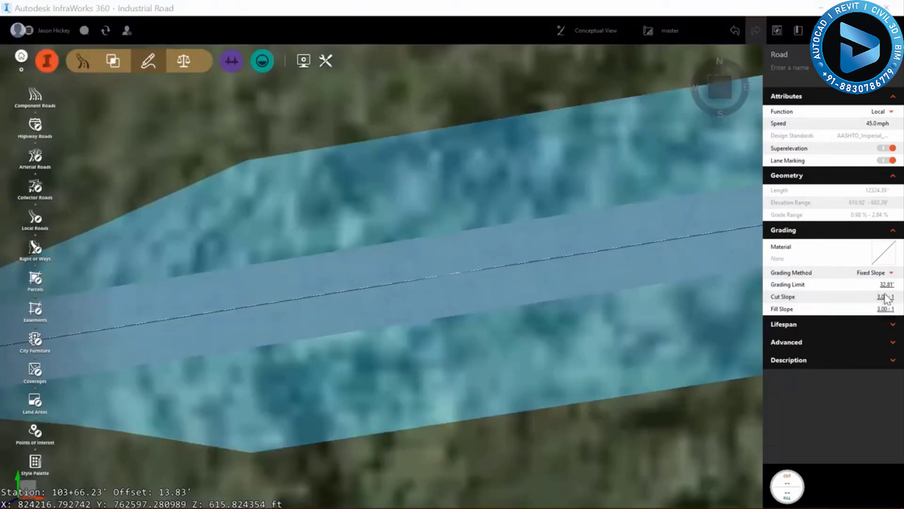
# Step: Set the road grading's cut slope to 2:1 and its fill slope to 4:1
pyautogui.click(886, 296)
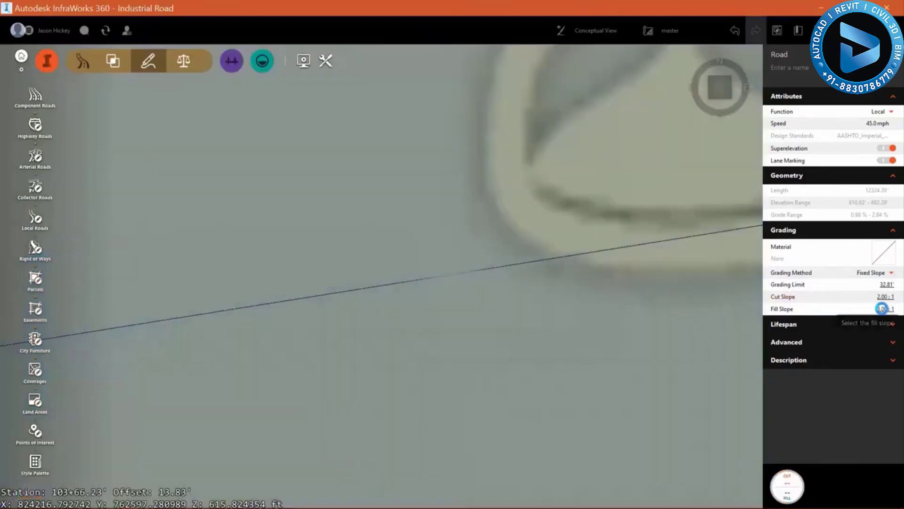
pyautogui.click(882, 309)
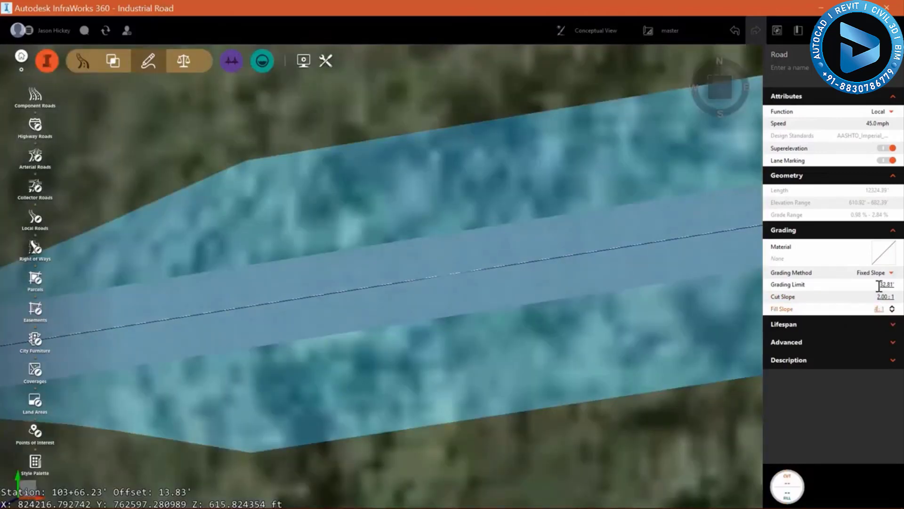
pyautogui.press('Return')
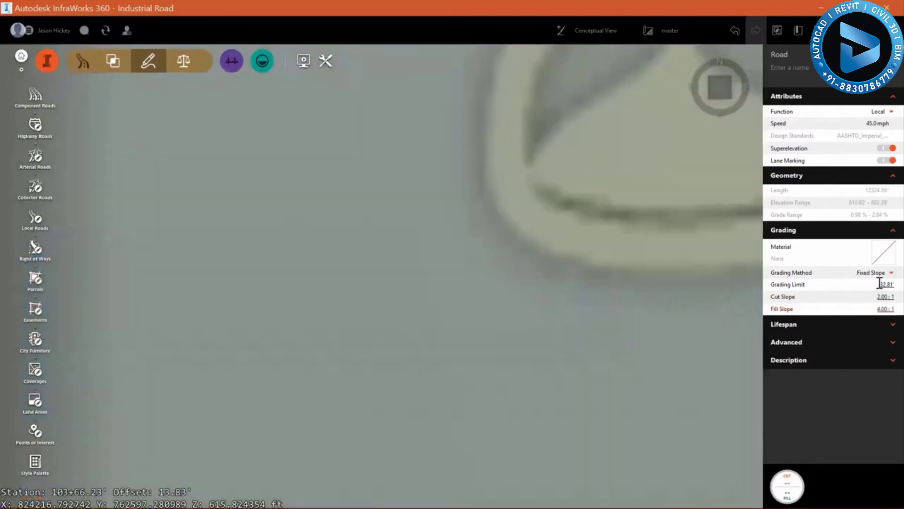
# Step: Set the road's grading limit to 45 ft
pyautogui.click(882, 283)
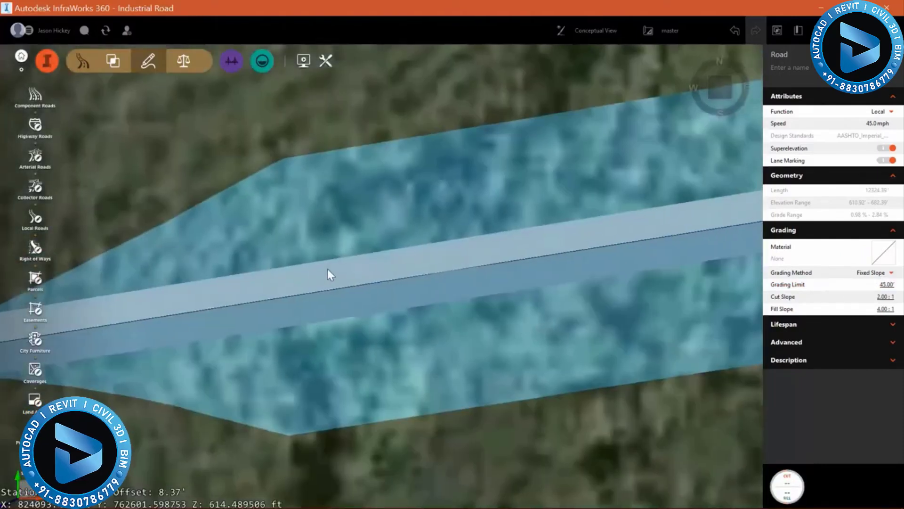
pyautogui.scroll(-5, 327, 273)
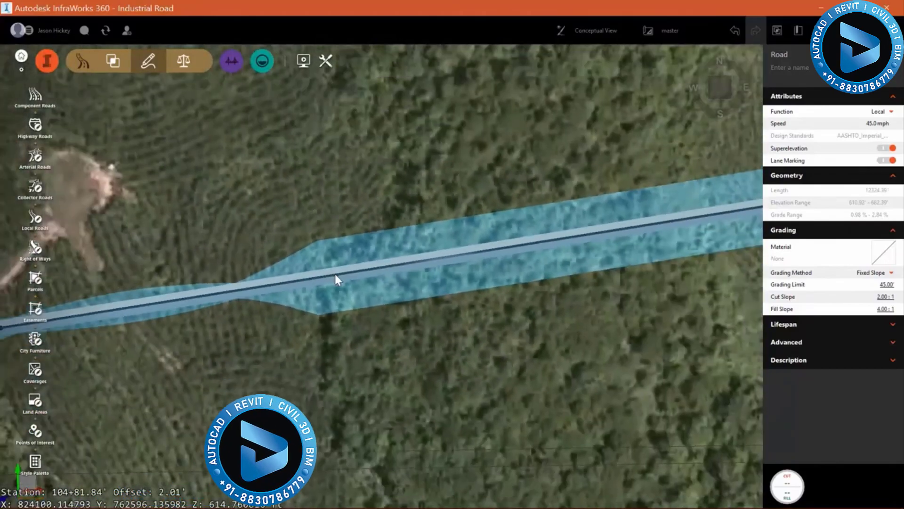
pyautogui.scroll(-5, 335, 273)
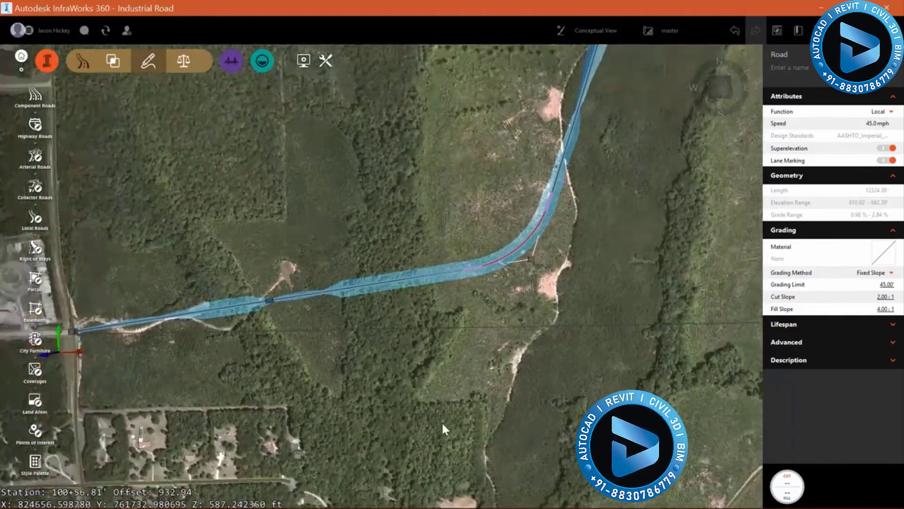
pyautogui.scroll(-5, 464, 363)
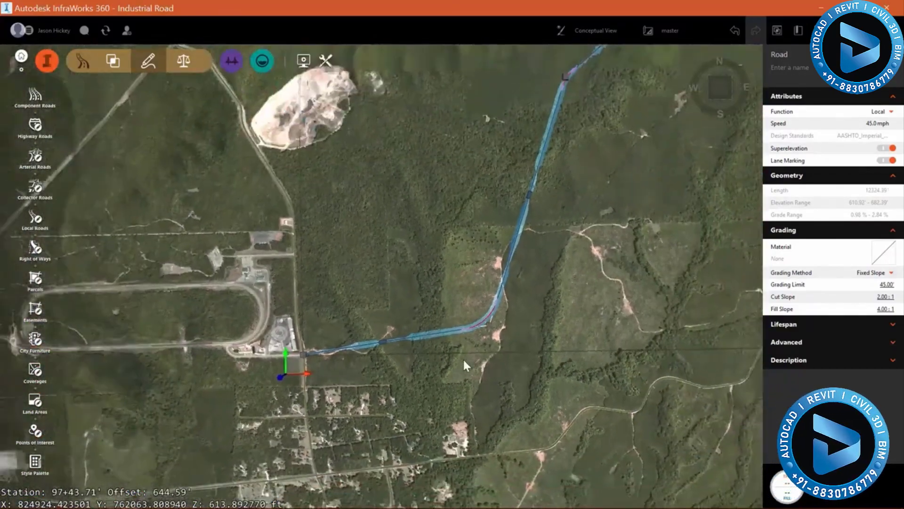
pyautogui.scroll(-5, 463, 357)
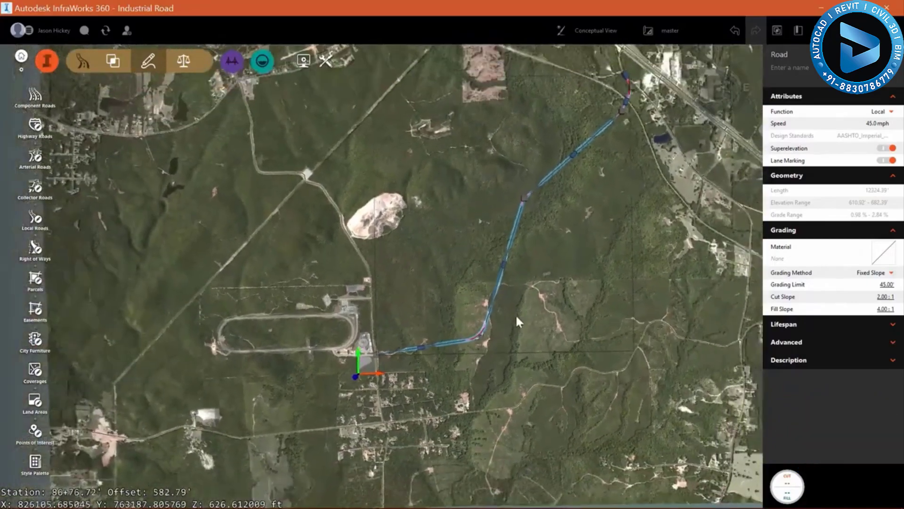
# Step: Move the road's start point farther northwest along the existing road near the highway
pyautogui.scroll(10, 618, 97)
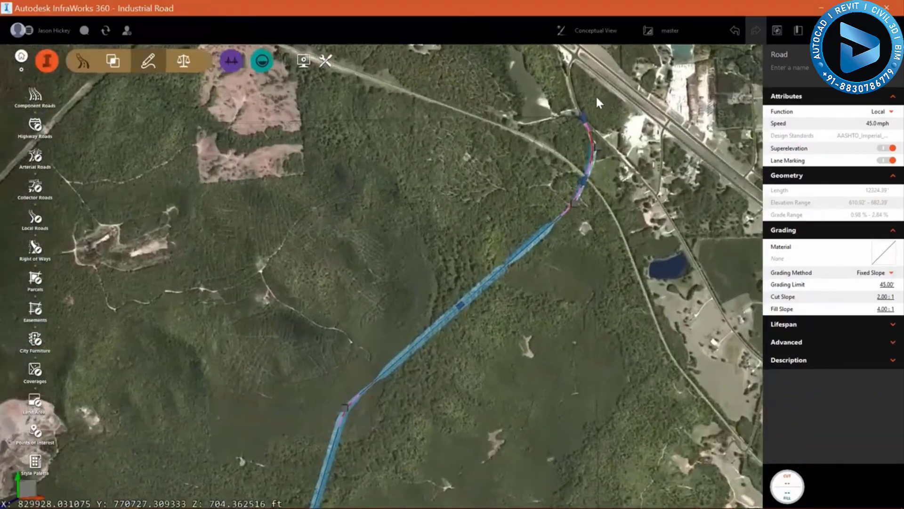
pyautogui.scroll(8, 574, 176)
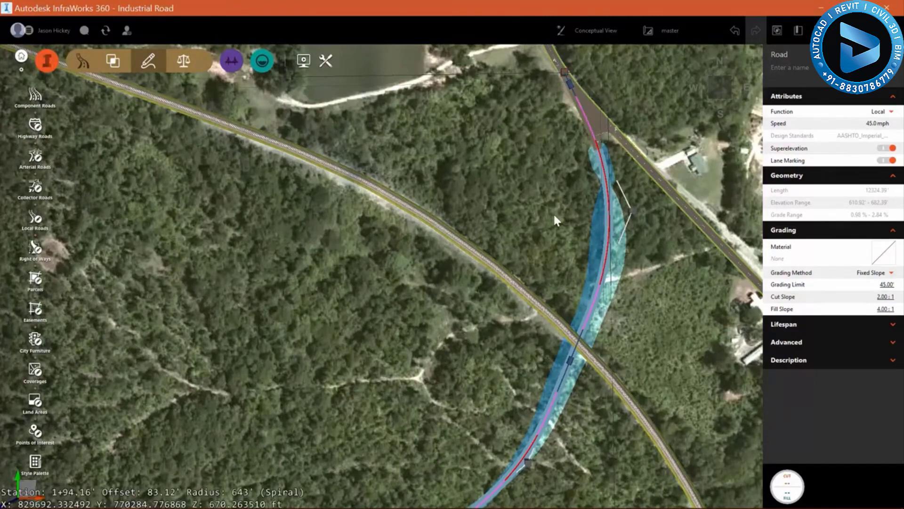
pyautogui.scroll(-3, 548, 221)
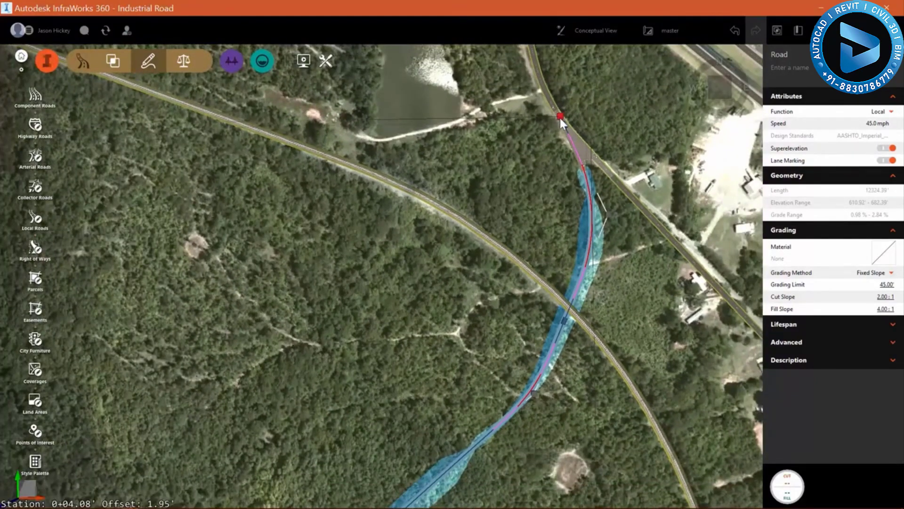
pyautogui.moveTo(559, 116); pyautogui.dragTo(534, 80)
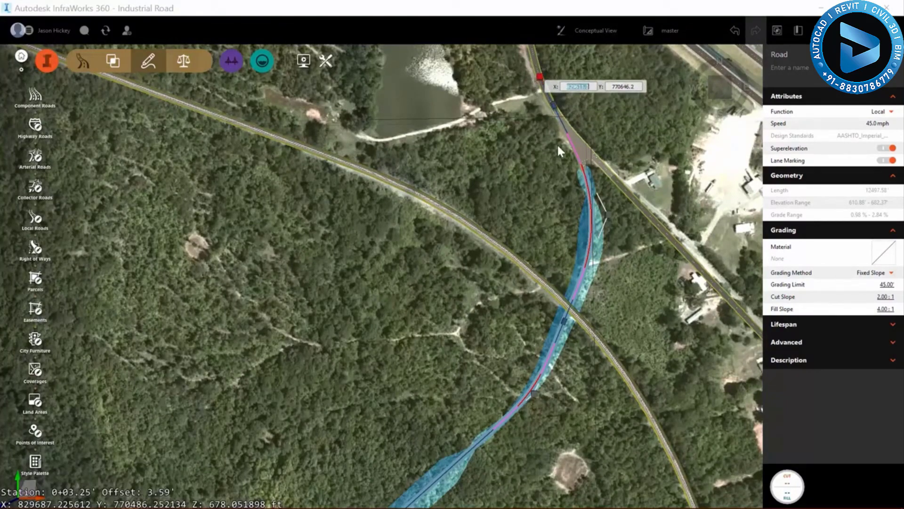
pyautogui.press('Escape')
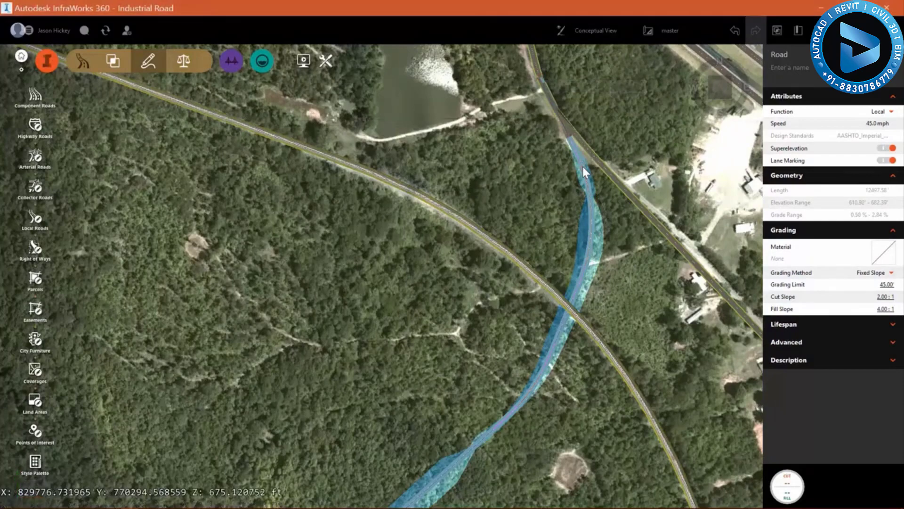
# Step: Move the point of the road's first curve west, away from the existing road on its east side
pyautogui.click(590, 198)
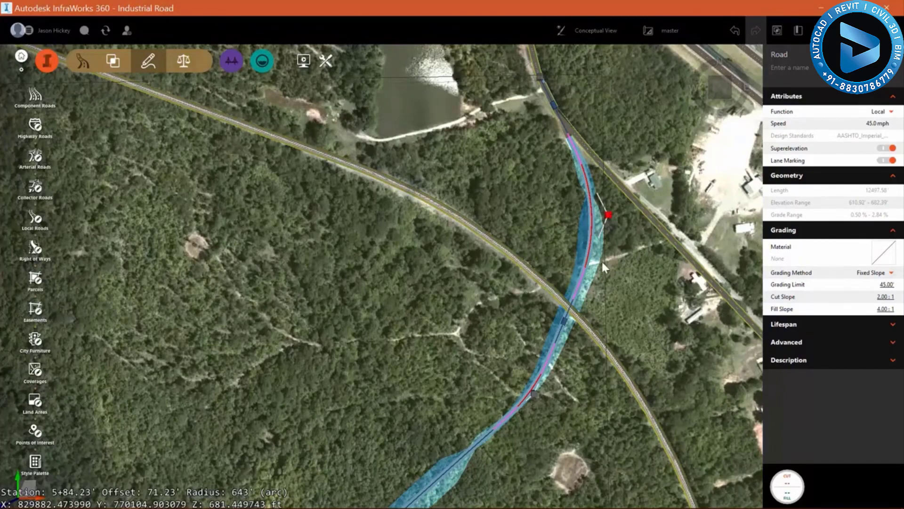
pyautogui.moveTo(607, 213); pyautogui.dragTo(574, 219)
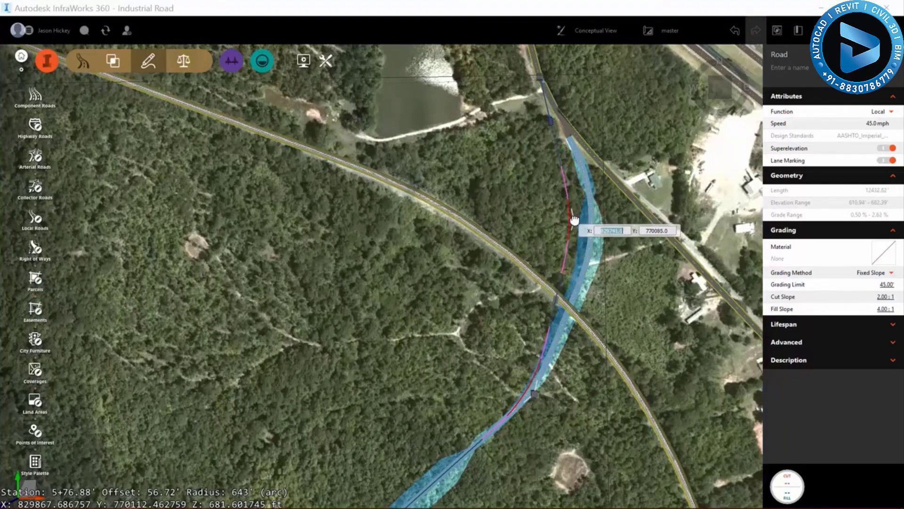
pyautogui.moveTo(575, 220); pyautogui.dragTo(578, 220)
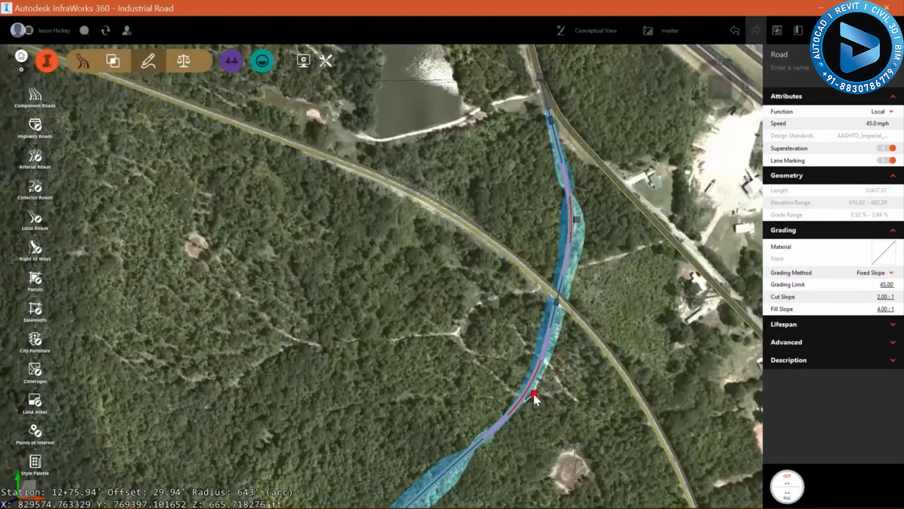
# Step: Move the curve point southwest of the road crossing northwest, to shift where the new road crosses the existing road
pyautogui.click(534, 394)
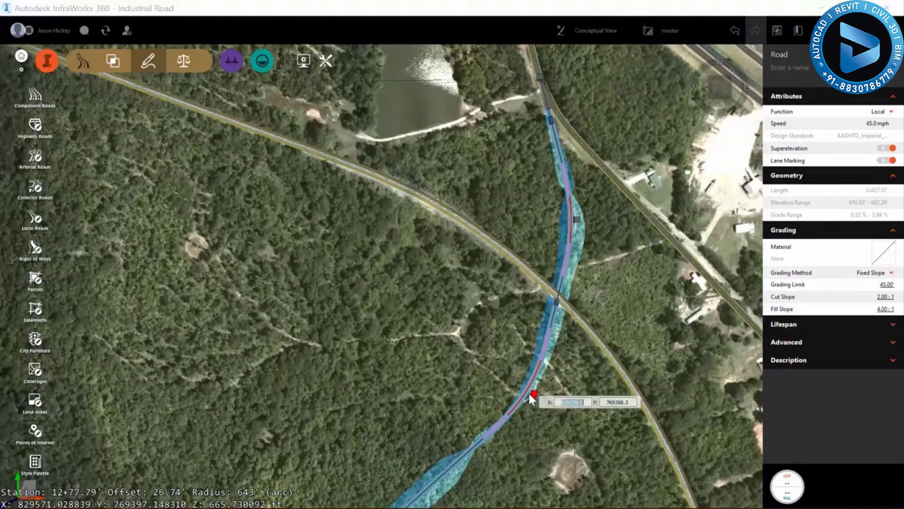
pyautogui.moveTo(534, 394); pyautogui.dragTo(492, 350)
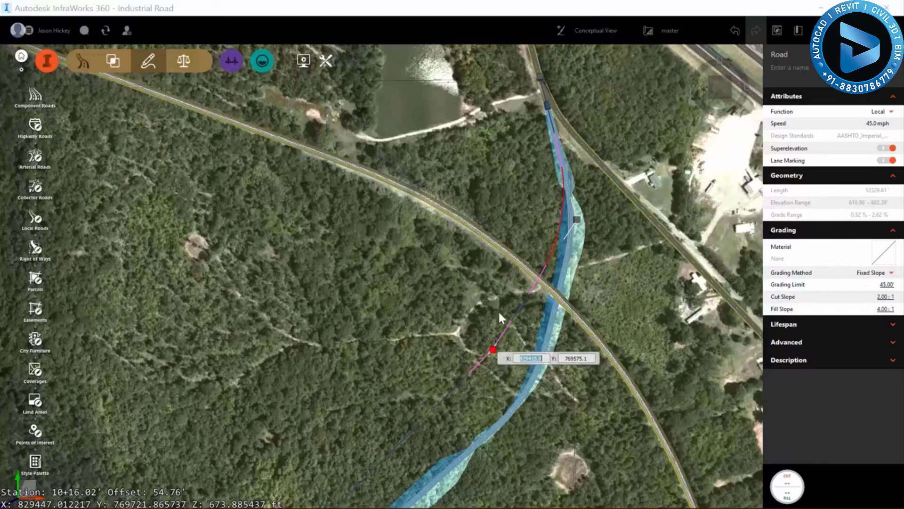
pyautogui.scroll(5, 517, 342)
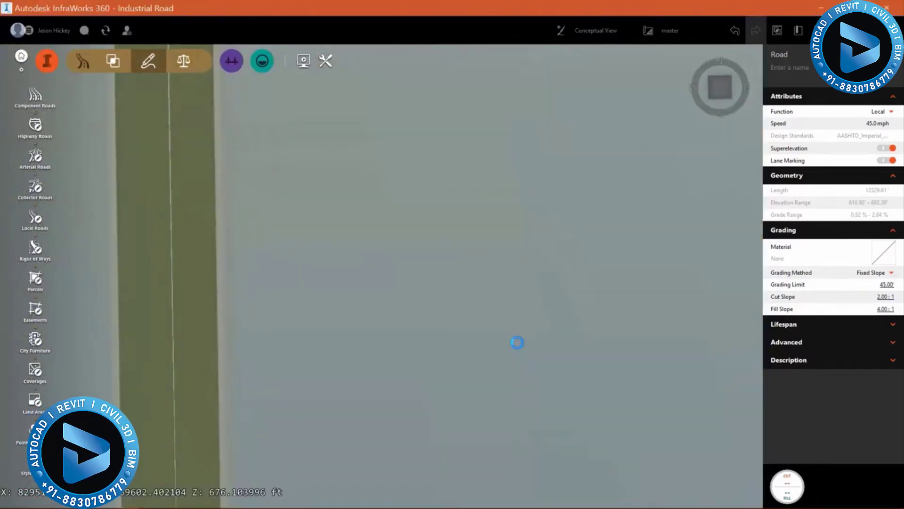
pyautogui.scroll(-5, 518, 343)
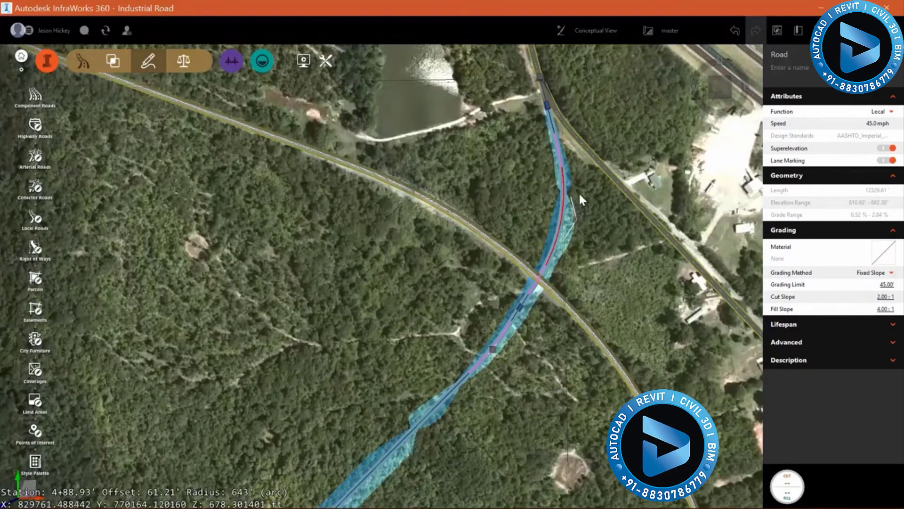
# Step: Examine the first curve point's coordinates and the road's route over the terrain in a perspective view
pyautogui.moveTo(578, 217)
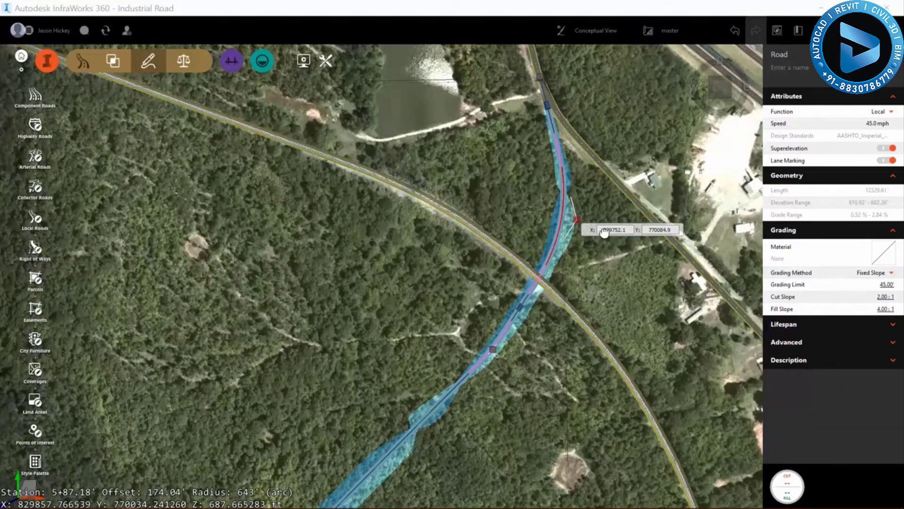
pyautogui.click(577, 217)
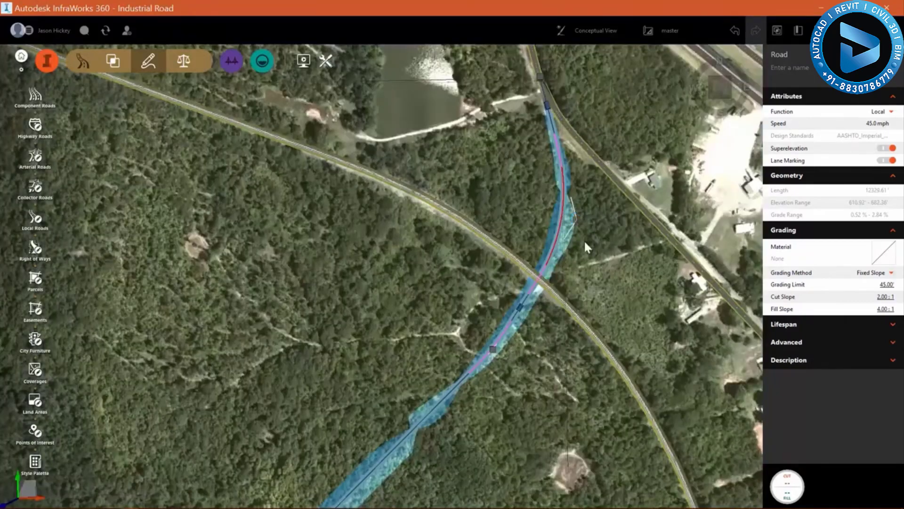
pyautogui.scroll(3, 607, 236)
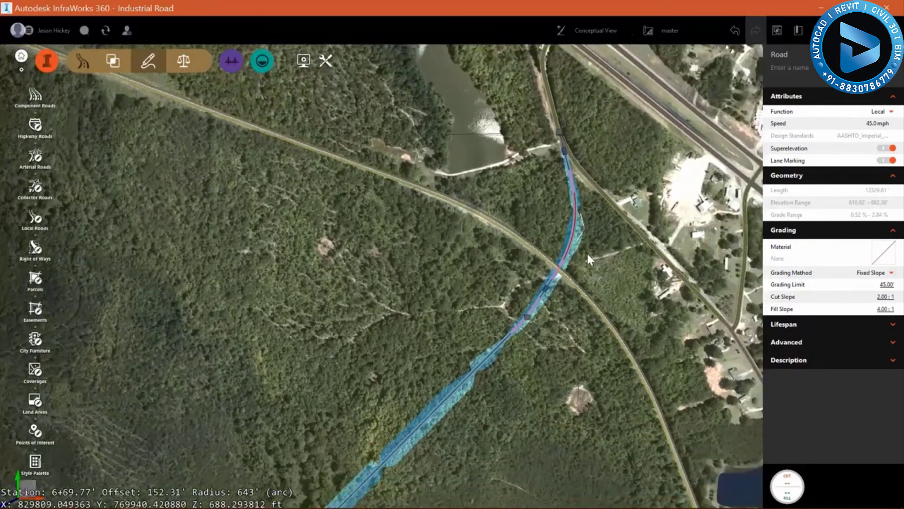
pyautogui.moveTo(586, 252); pyautogui.dragTo(500, 270, button='middle')
pyautogui.moveTo(428, 422); pyautogui.dragTo(595, 206, button='middle')
pyautogui.click(439, 387)
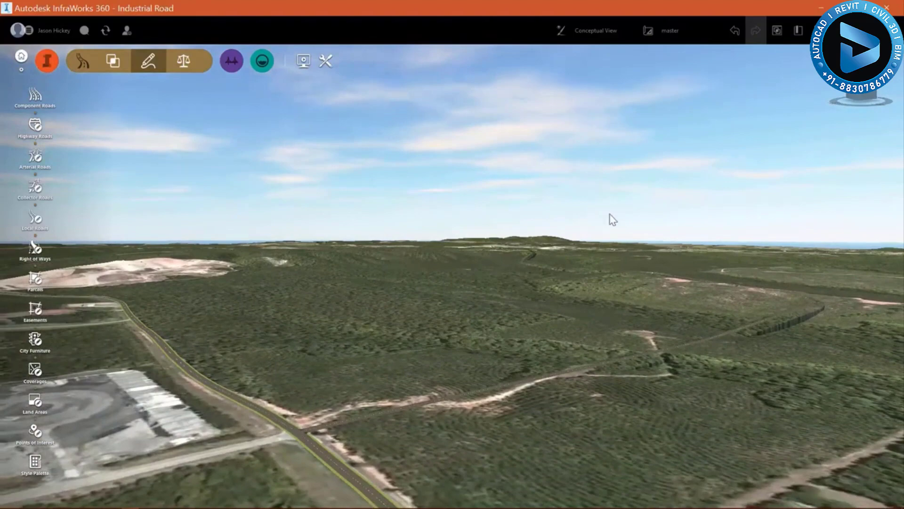
pyautogui.moveTo(750, 395); pyautogui.dragTo(408, 417)
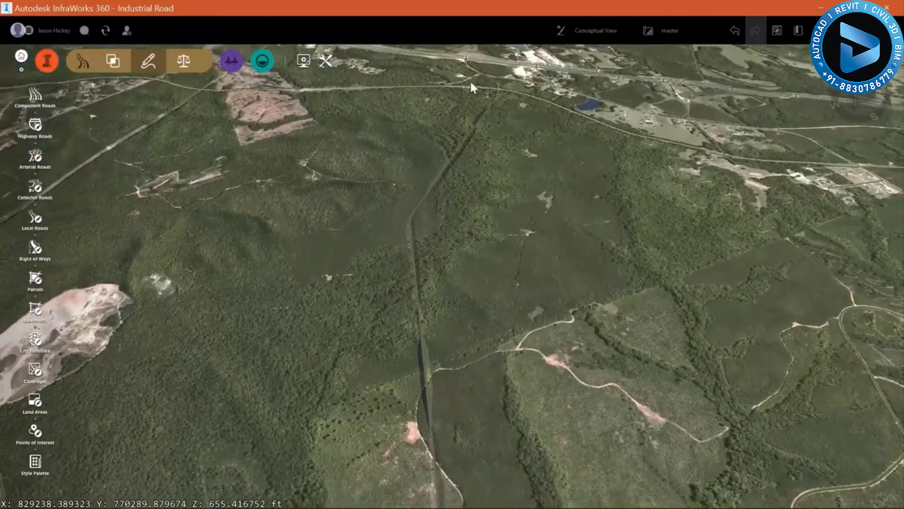
# Step: Select the new road, examine its profile view, and close the profile
pyautogui.rightClick(470, 81)
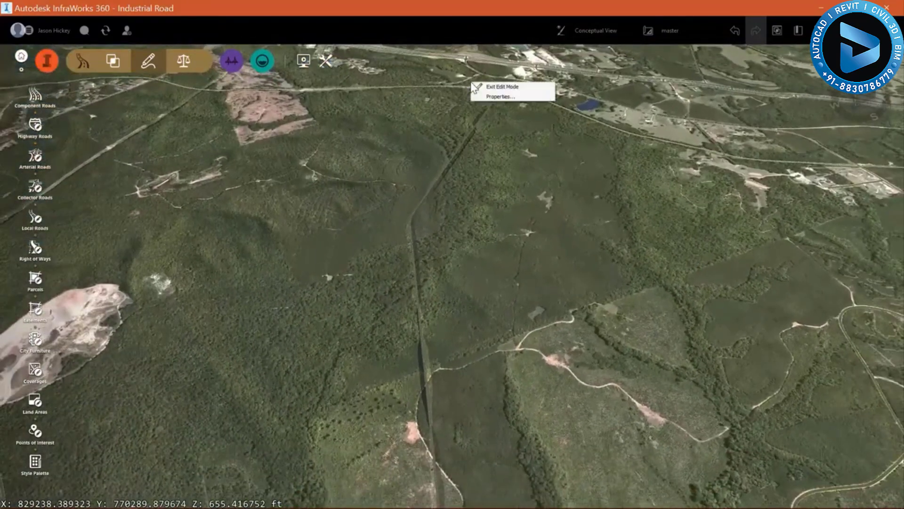
pyautogui.click(435, 112)
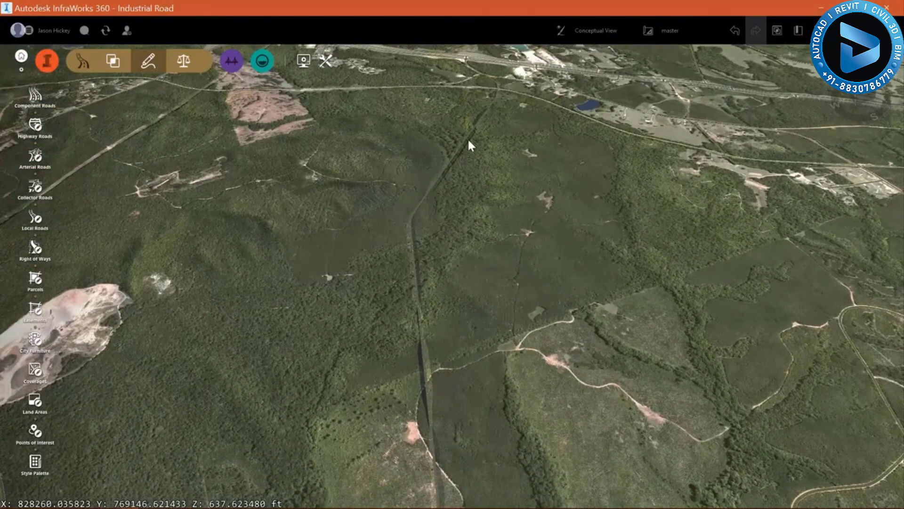
pyautogui.scroll(2, 452, 157)
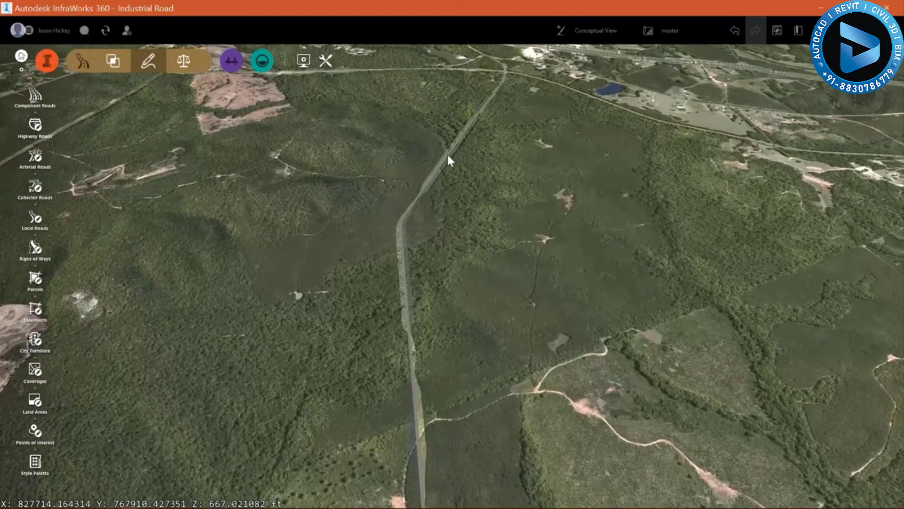
pyautogui.click(448, 157)
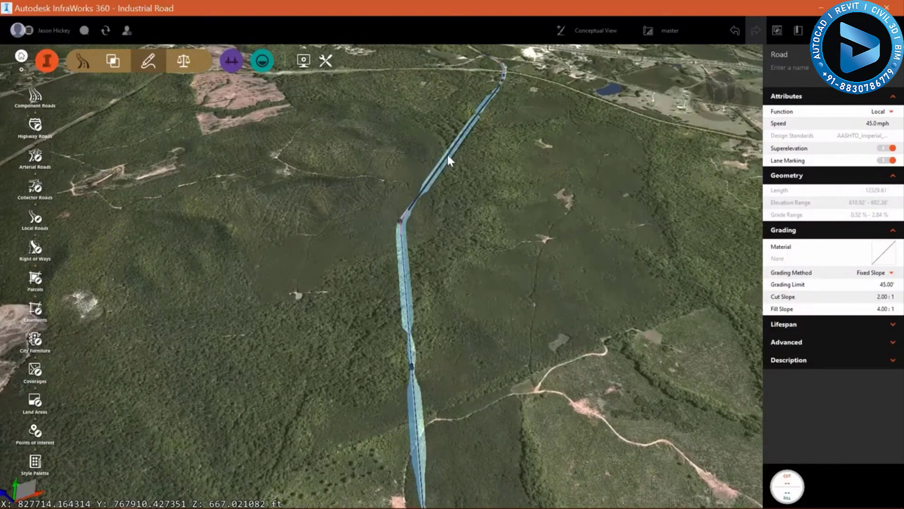
pyautogui.rightClick(447, 155)
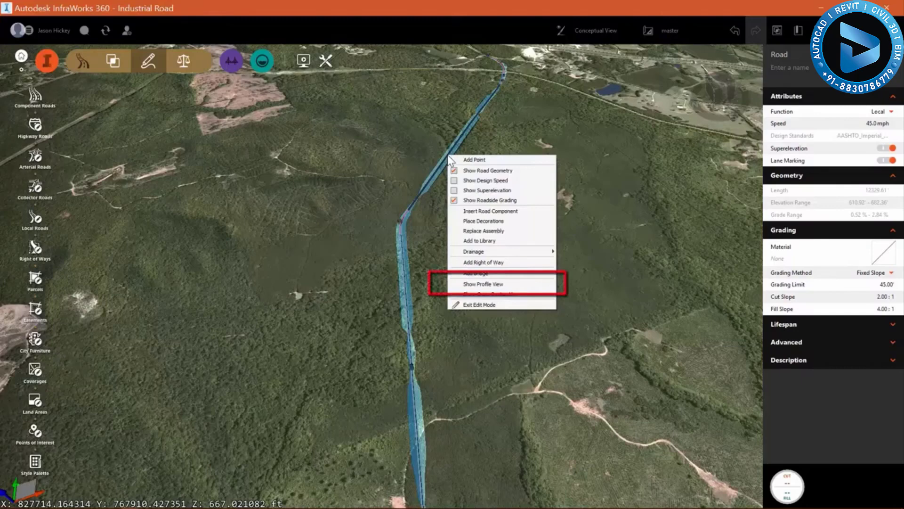
pyautogui.click(500, 285)
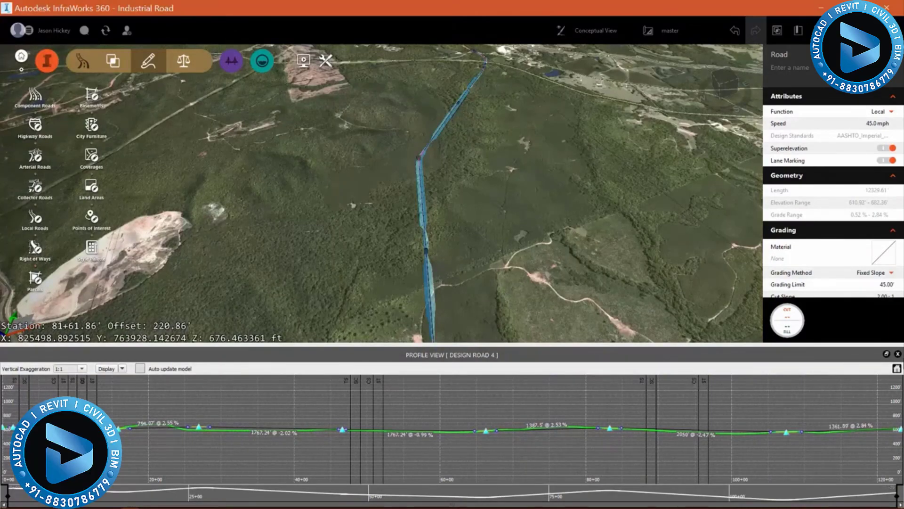
pyautogui.click(898, 354)
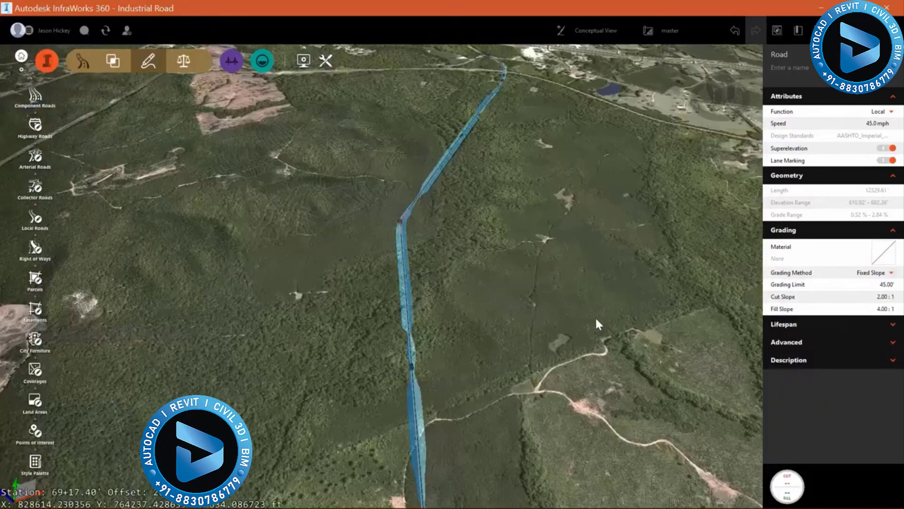
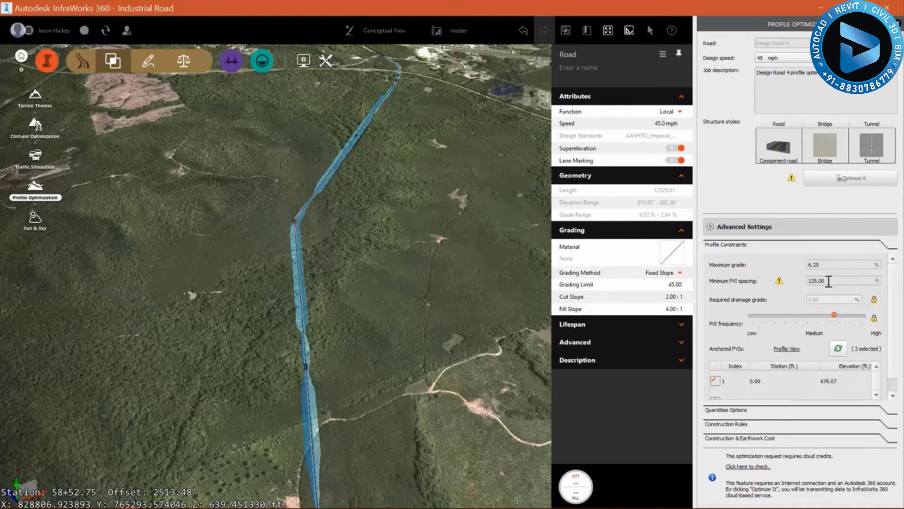
# Step: Set the profile optimization's maximum grade to 5% and its minimum PVI spacing to 250 ft
pyautogui.click(830, 266)
pyautogui.moveTo(831, 266); pyautogui.dragTo(785, 258)
pyautogui.write('5')
pyautogui.moveTo(779, 281)
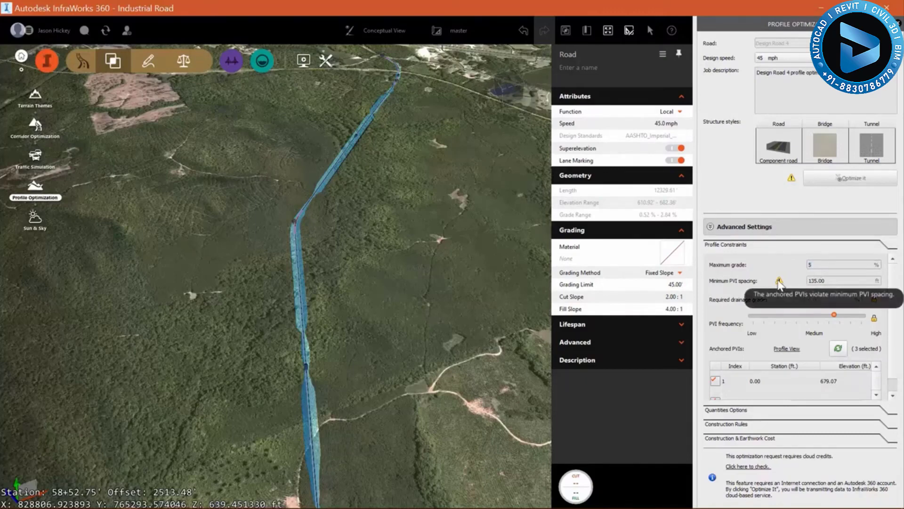
pyautogui.click(833, 282)
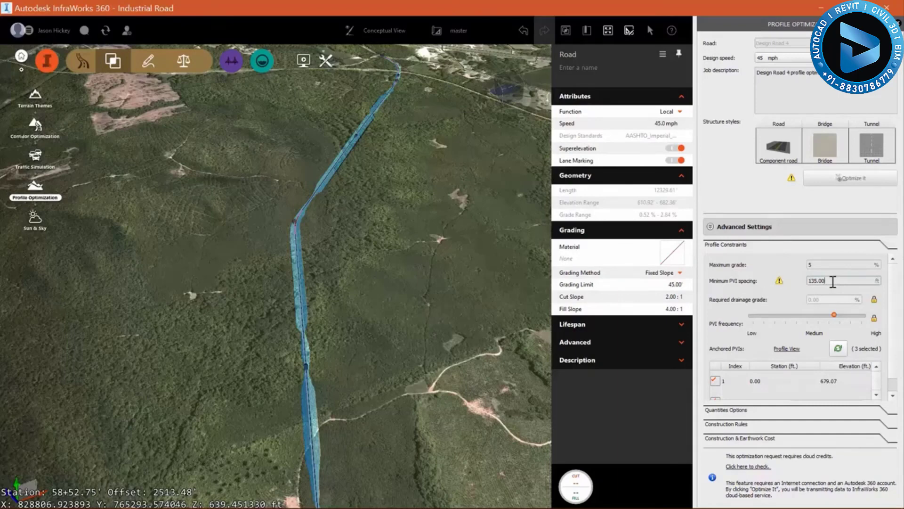
pyautogui.moveTo(832, 281); pyautogui.dragTo(789, 281)
pyautogui.write('250')
pyautogui.moveTo(780, 282)
# Step: Remove the anchored PVI at station 4.91 ft from the profile constraints and review the remaining PVIs
pyautogui.scroll(-1, 791, 390)
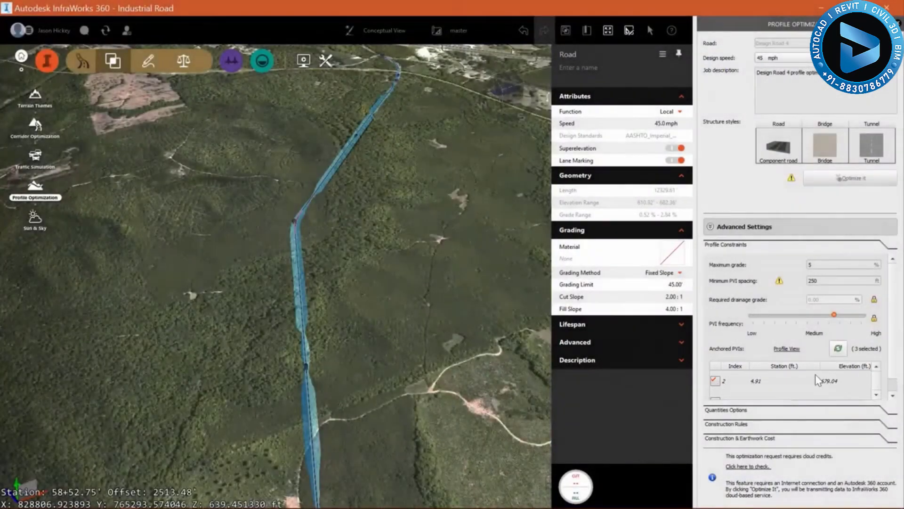
pyautogui.click(715, 381)
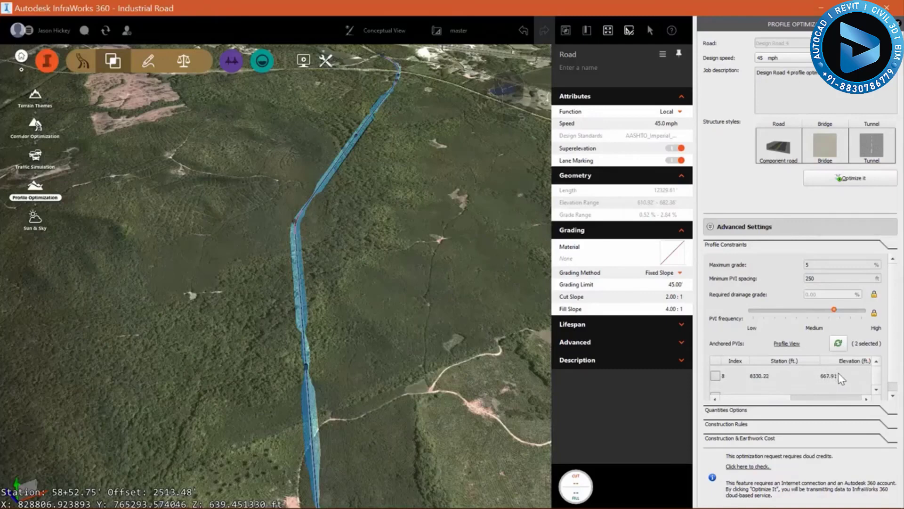
pyautogui.scroll(-2, 842, 378)
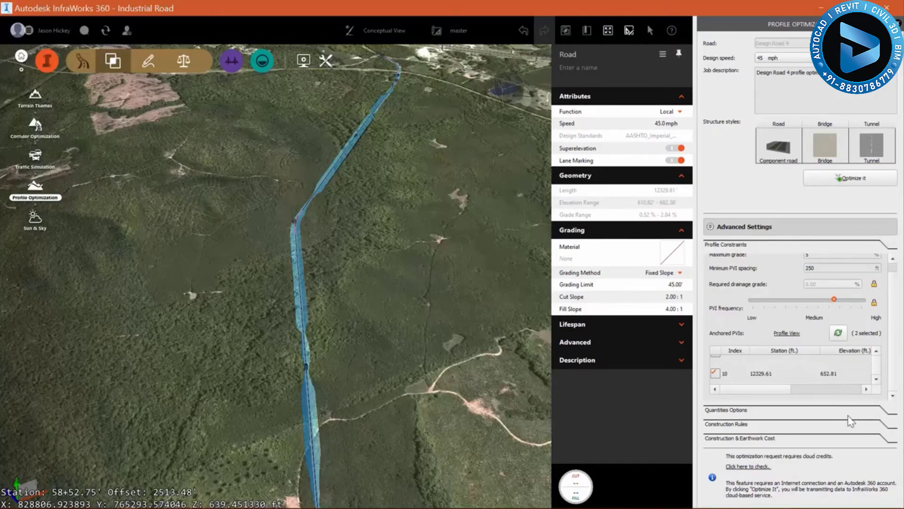
# Step: Review the profile optimization's quantities options, construction rules, and construction and earthwork cost settings
pyautogui.click(743, 410)
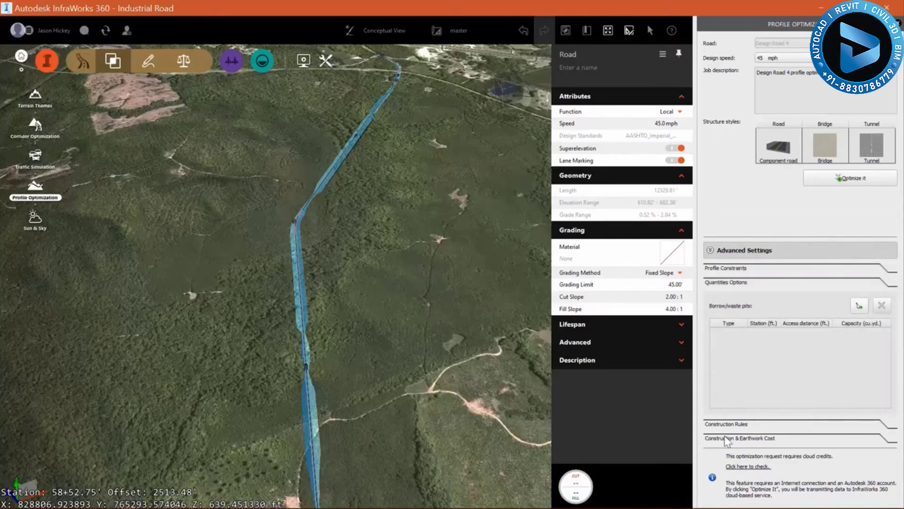
pyautogui.click(725, 426)
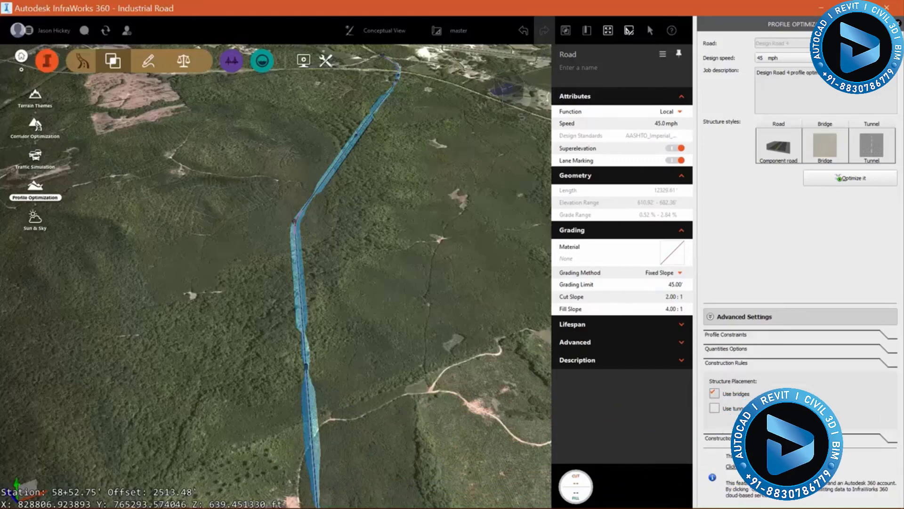
pyautogui.click(762, 440)
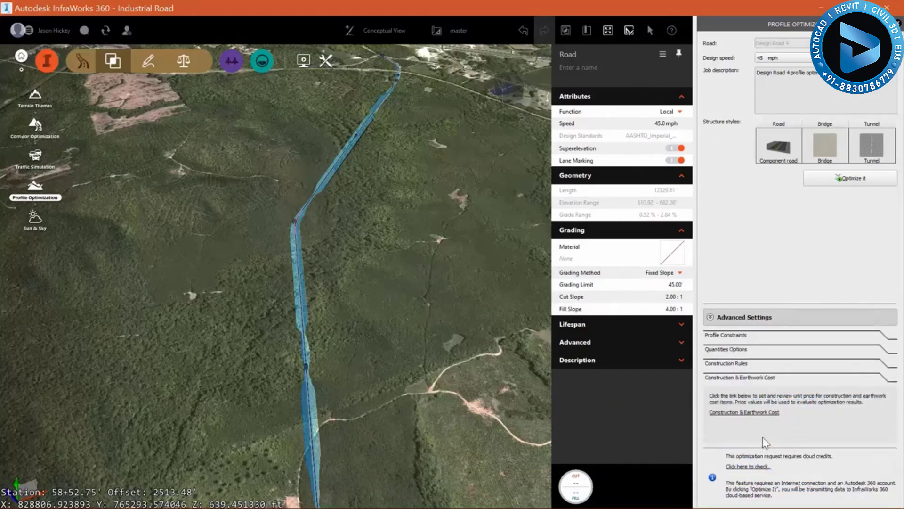
# Step: Submit the Design Road 4 profile optimization and refresh its job status
pyautogui.click(855, 180)
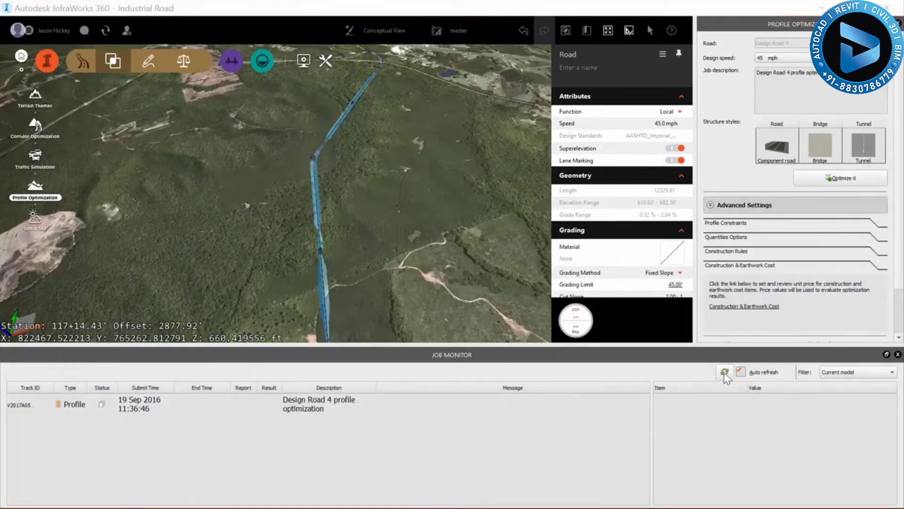
pyautogui.click(724, 372)
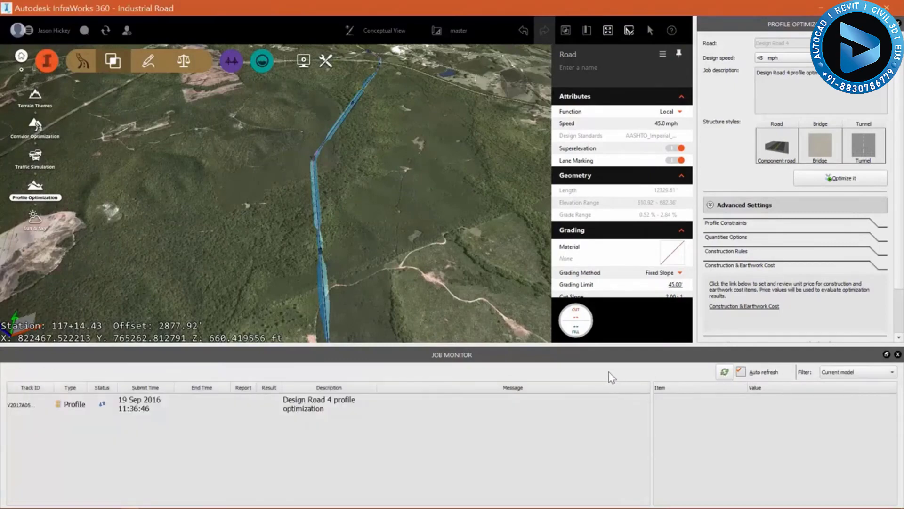
pyautogui.click(724, 372)
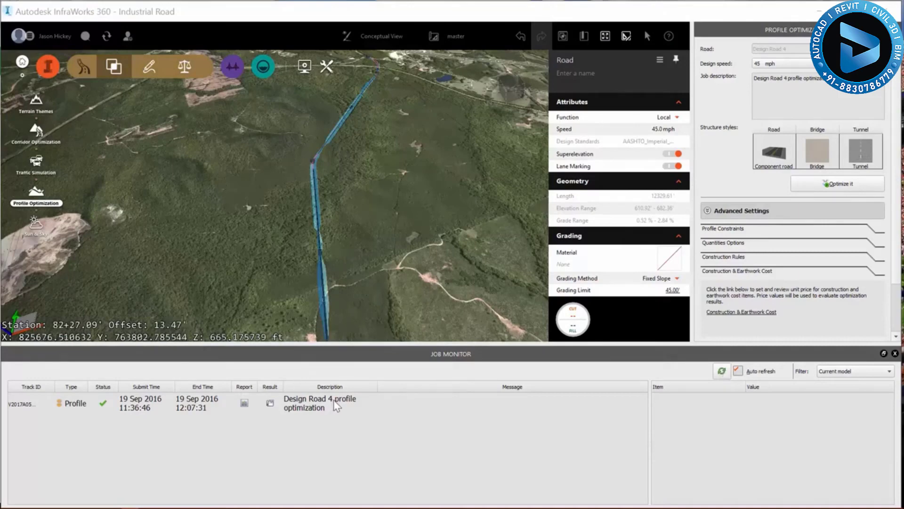
# Step: Load the optimization result into a new proposal named IndustrialRoadProfileOpt, and close the job monitor and profile optimization settings
pyautogui.click(269, 403)
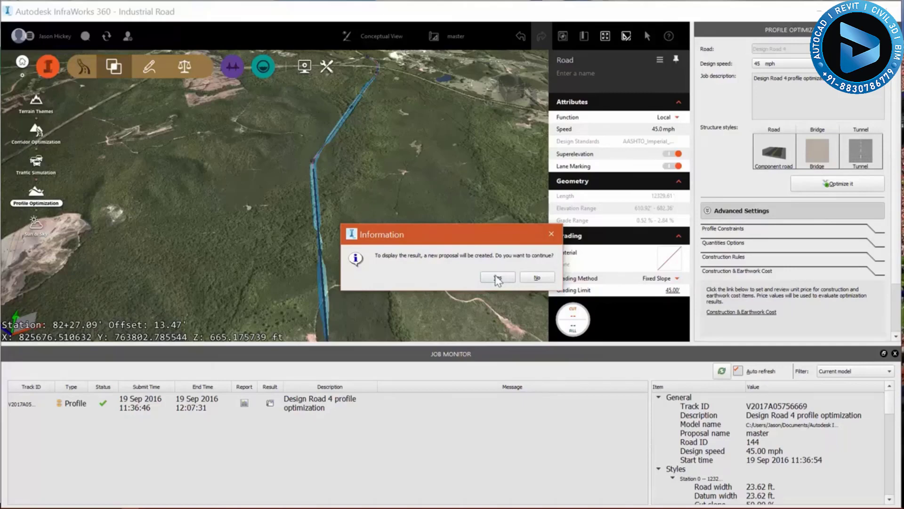
pyautogui.click(498, 278)
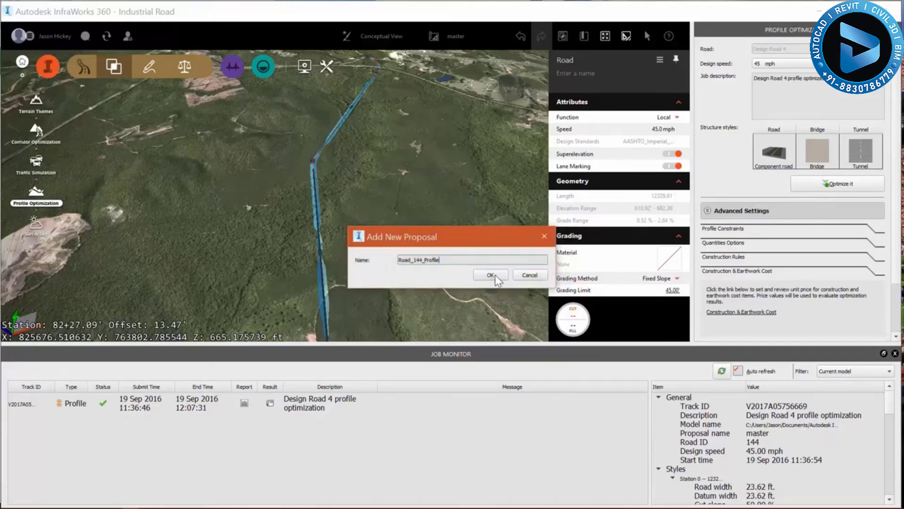
pyautogui.moveTo(463, 261); pyautogui.dragTo(391, 255)
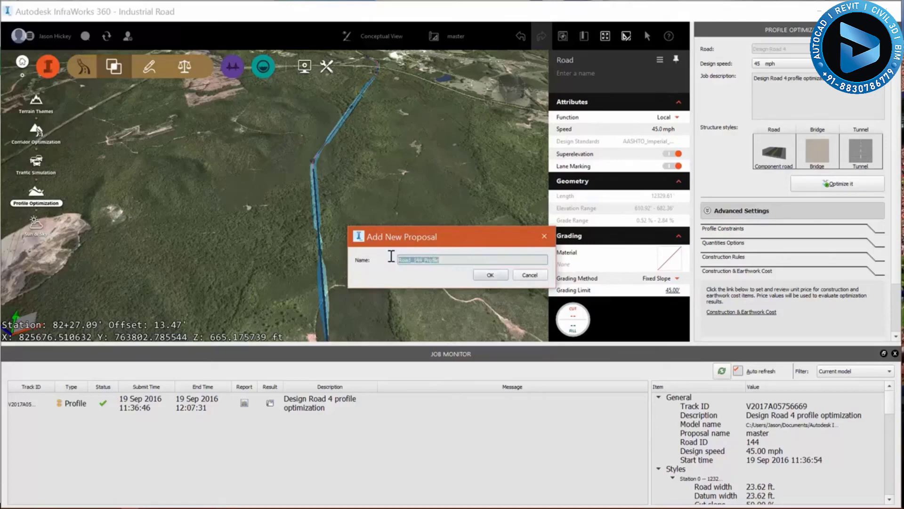
pyautogui.write('IndustrialRoadProfileOpt')
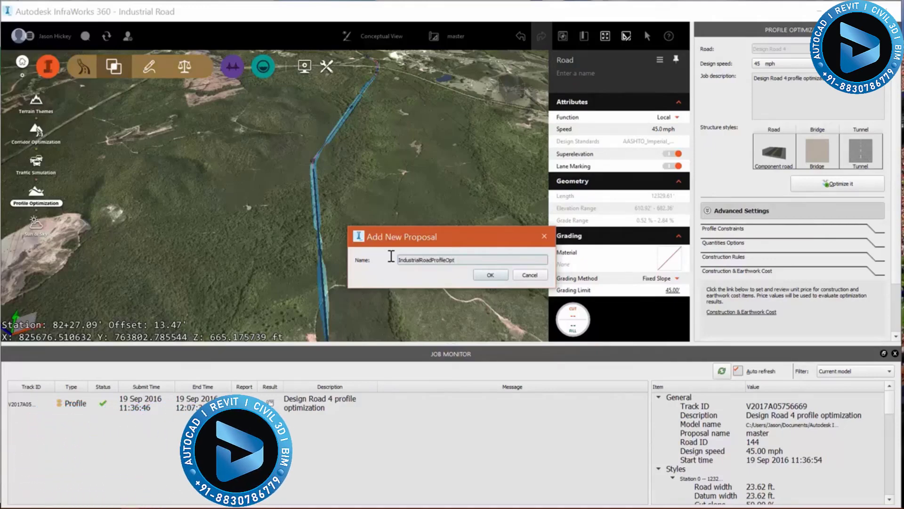
pyautogui.click(488, 277)
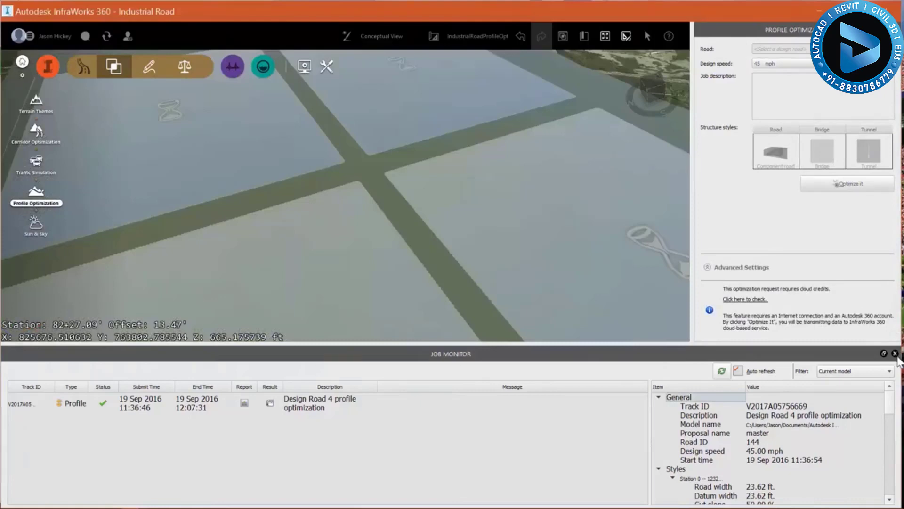
pyautogui.click(894, 354)
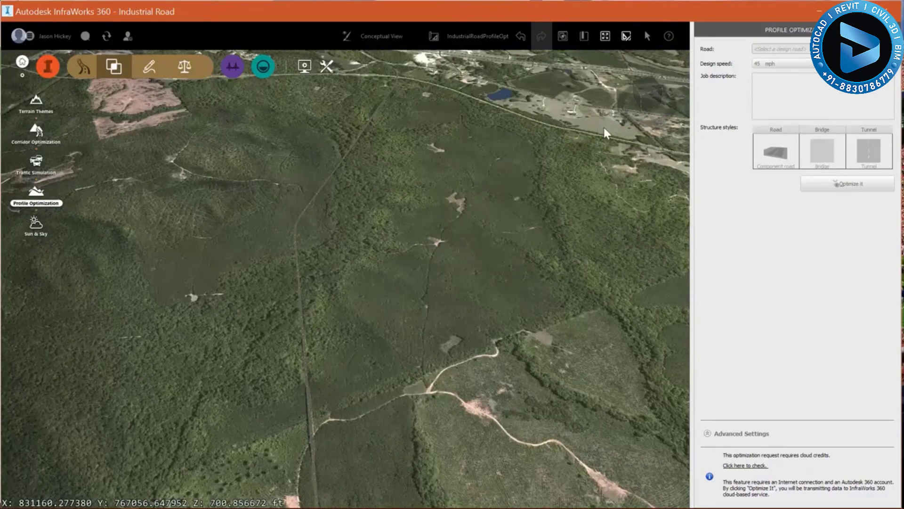
pyautogui.click(895, 30)
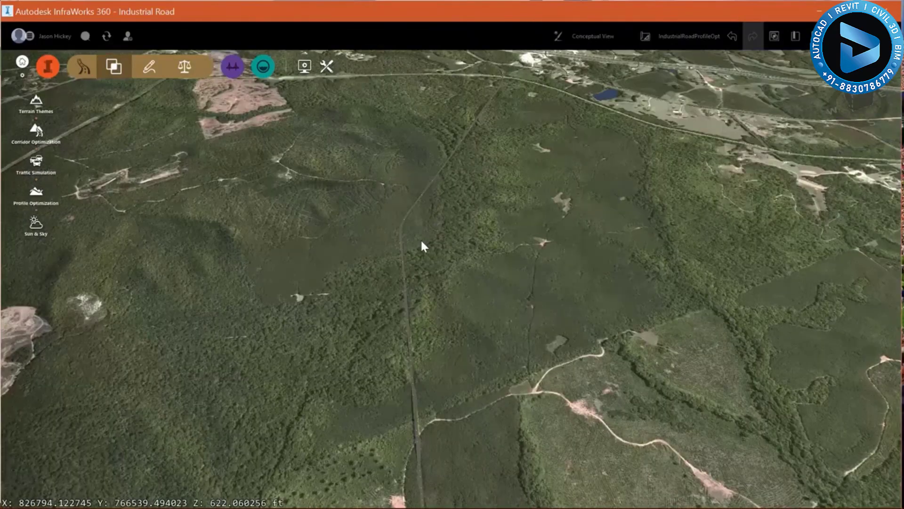
# Step: Inspect the optimized road and its roadside grading up close and along its route over the terrain
pyautogui.scroll(5, 417, 236)
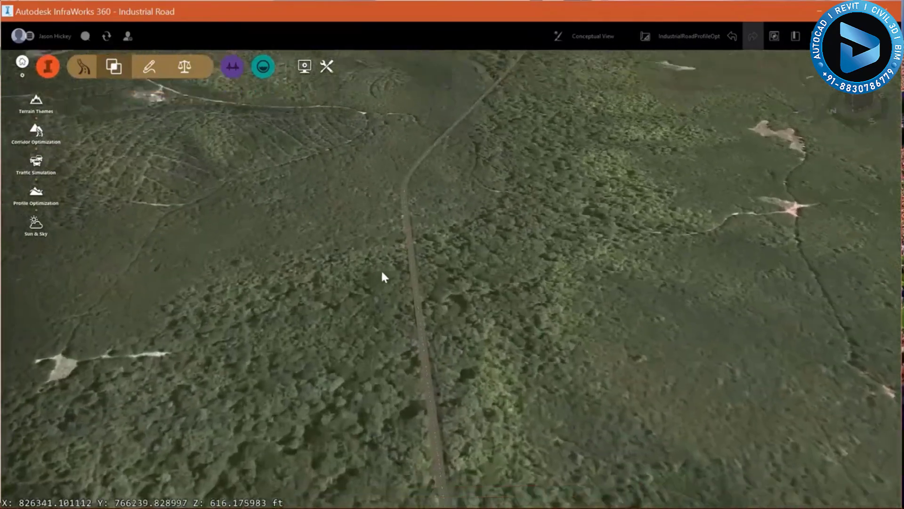
pyautogui.scroll(5, 381, 280)
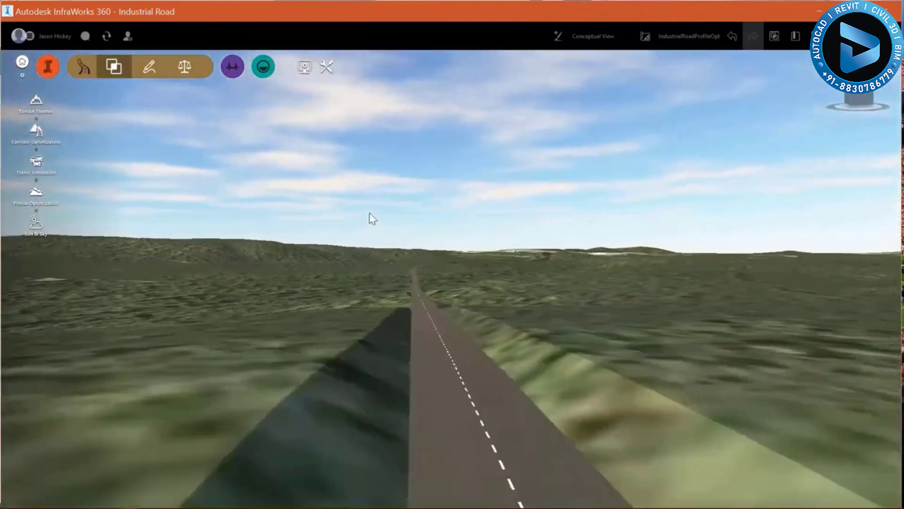
pyautogui.scroll(-5, 371, 226)
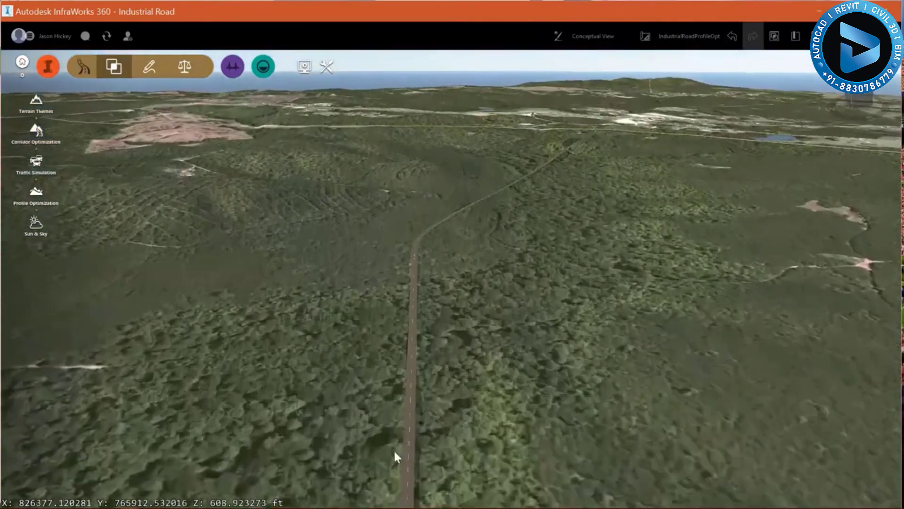
pyautogui.moveTo(395, 456); pyautogui.dragTo(577, 277)
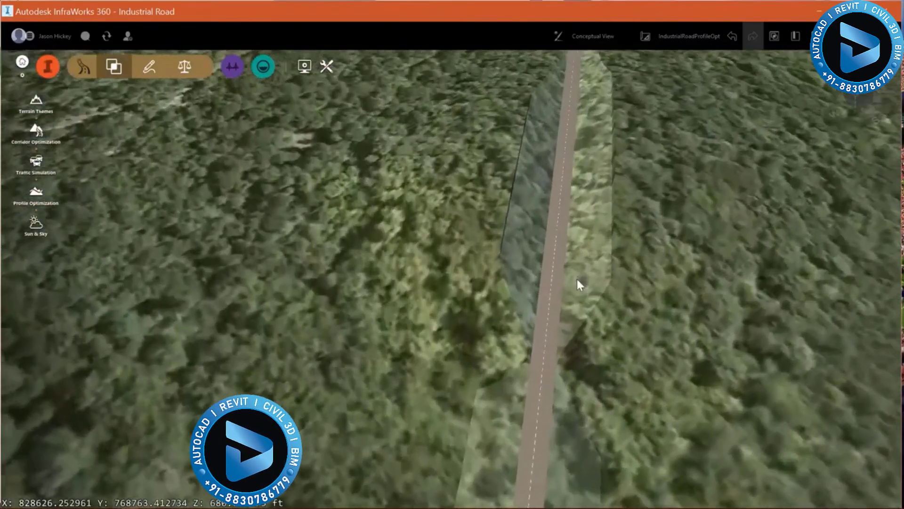
pyautogui.scroll(-10, 577, 276)
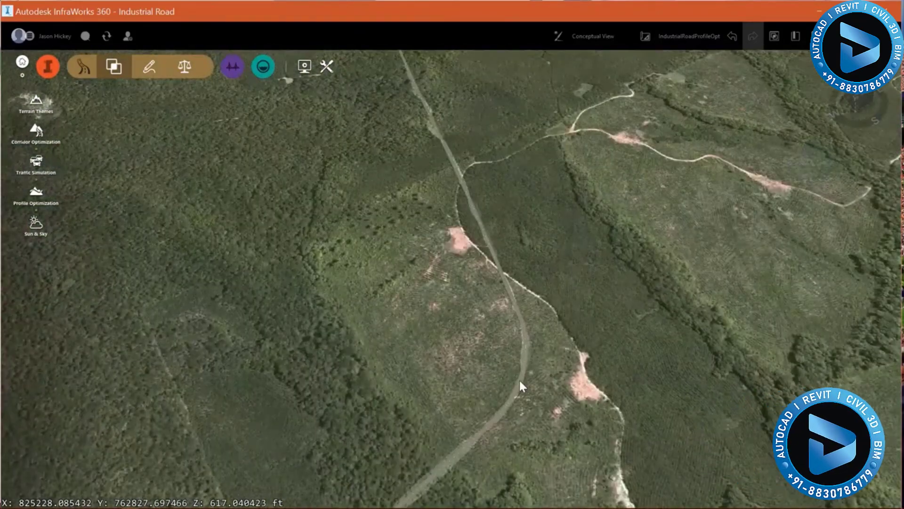
# Step: Select the optimized road, examine its grades and PVIs in the profile view, and close the profile
pyautogui.click(520, 384)
pyautogui.rightClick(519, 380)
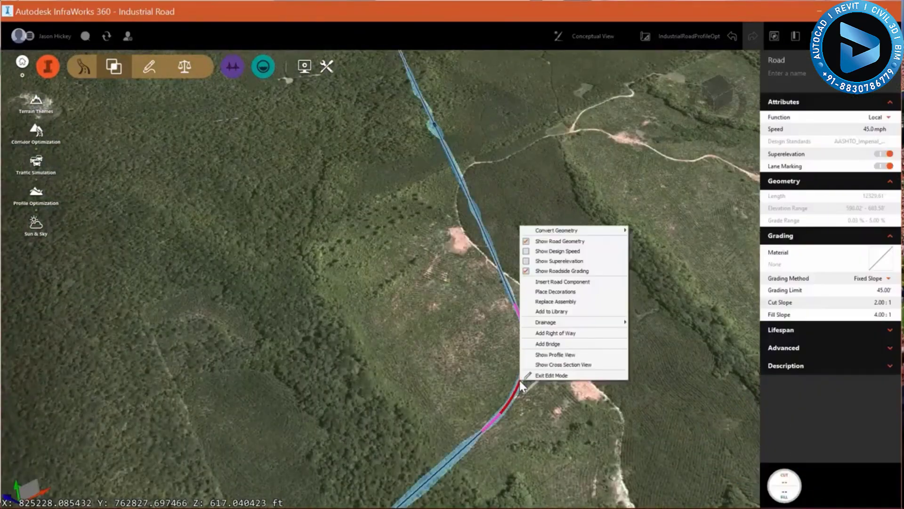
pyautogui.click(538, 358)
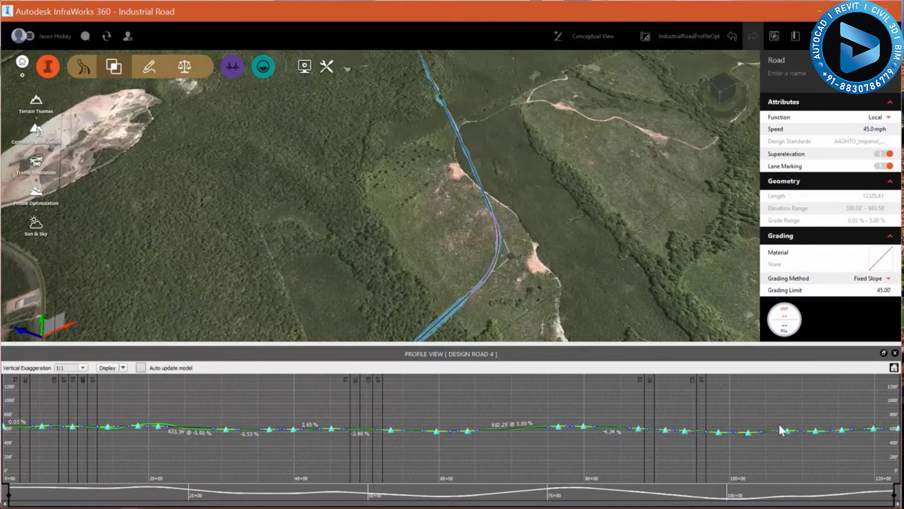
pyautogui.click(895, 354)
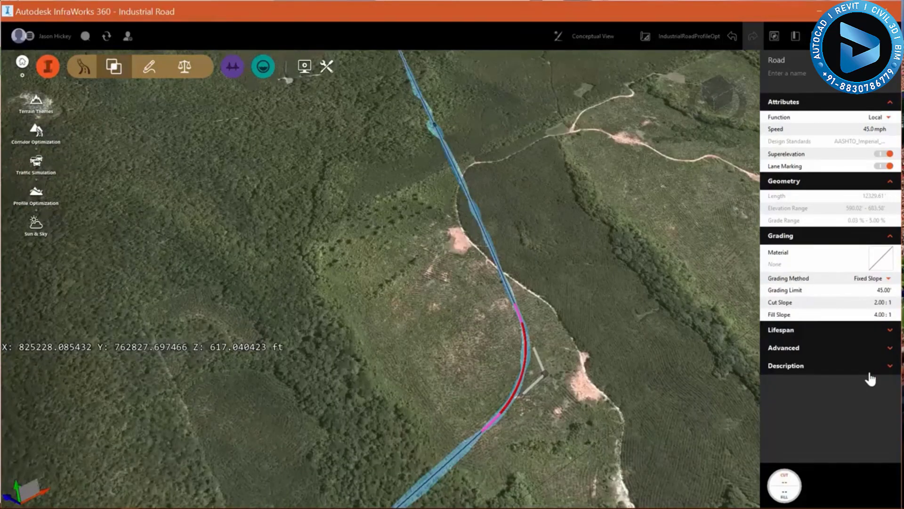